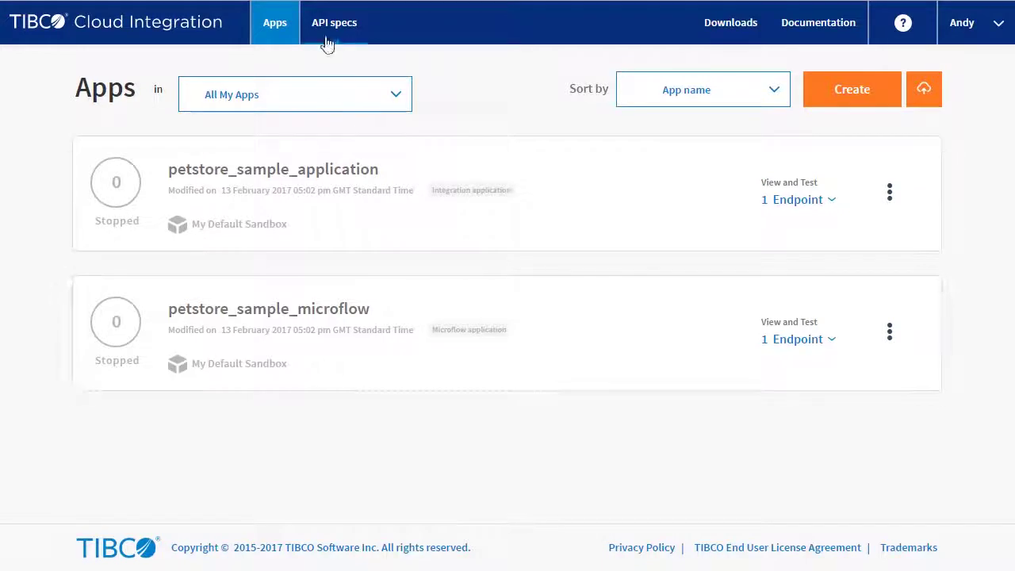
Create an API specification named Products with version 1.0.0
left_click(332, 32)
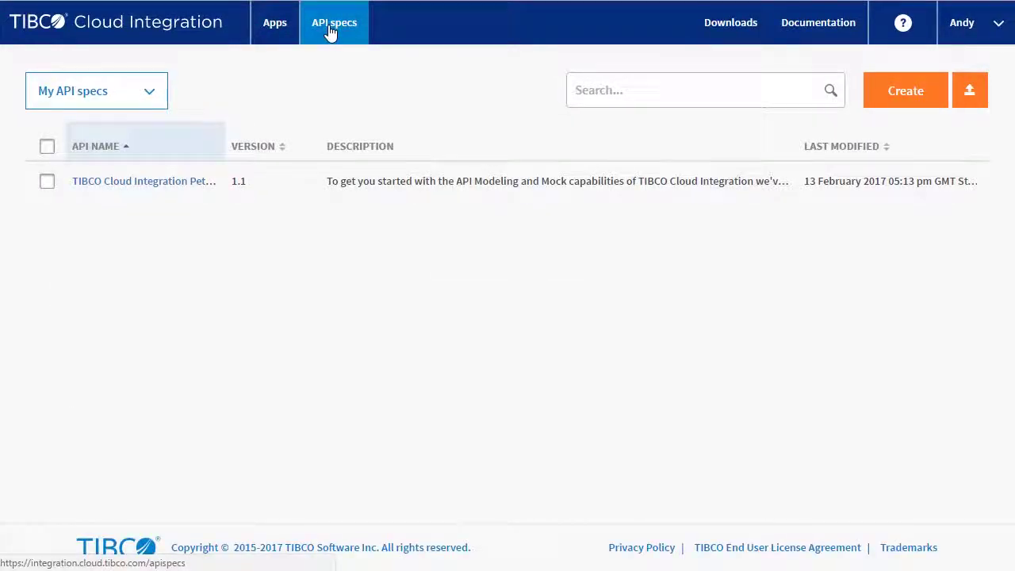
left_click(910, 92)
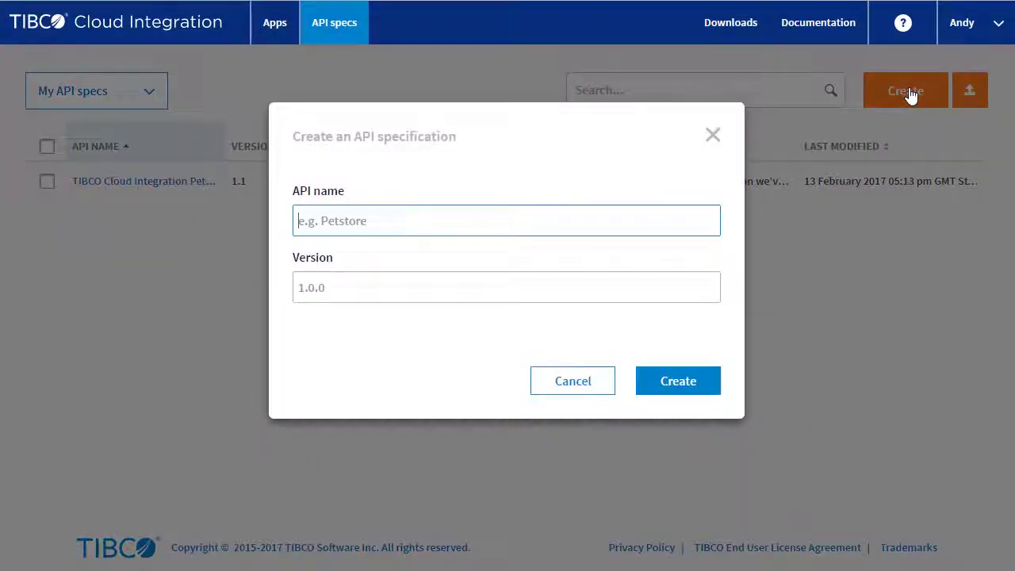
left_click(488, 223)
type("Products")
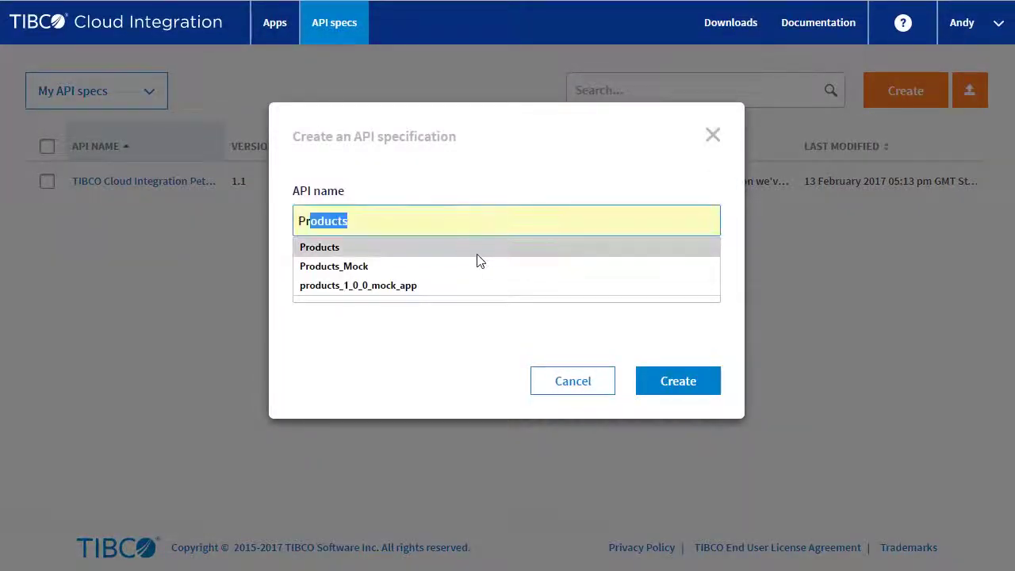
left_click(476, 246)
left_click(419, 287)
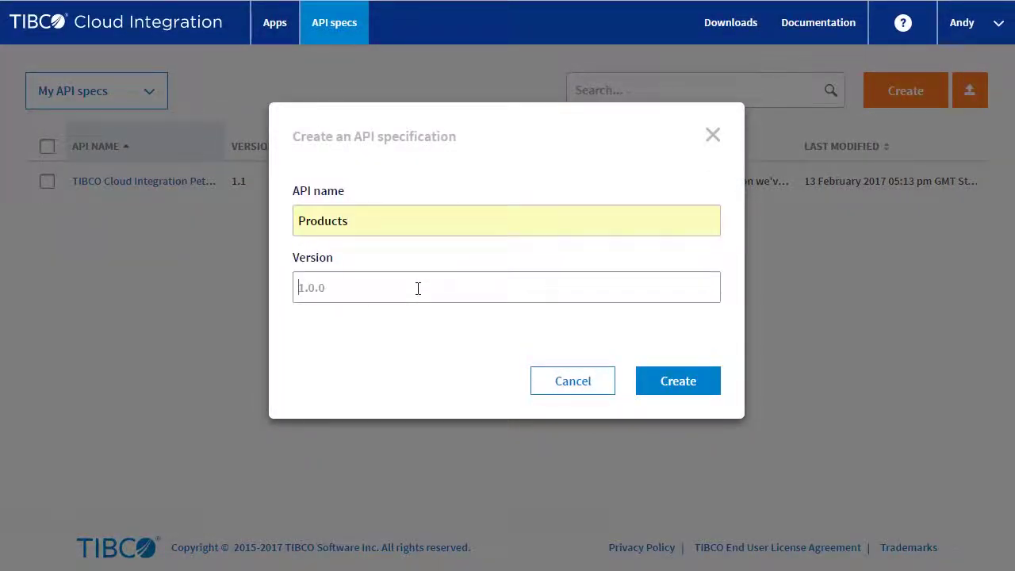
left_click(409, 317)
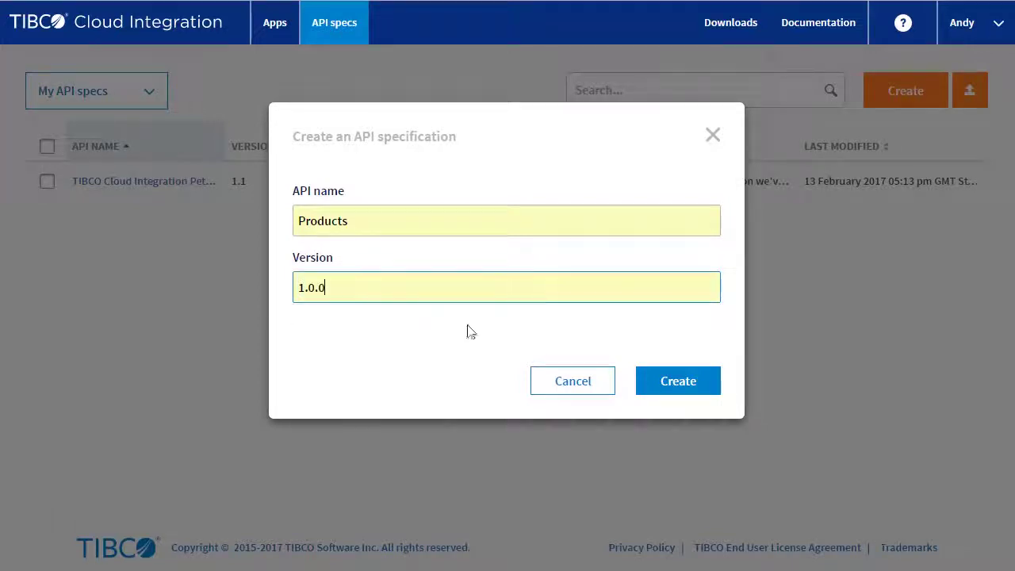
left_click(666, 381)
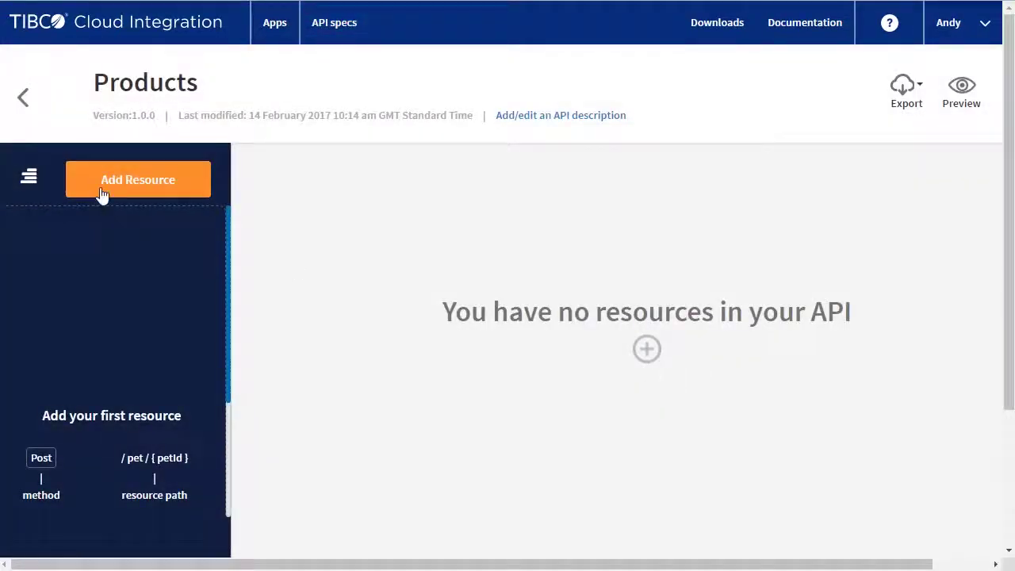
Add a /products resource with a GET method to the Products specification
left_click(124, 182)
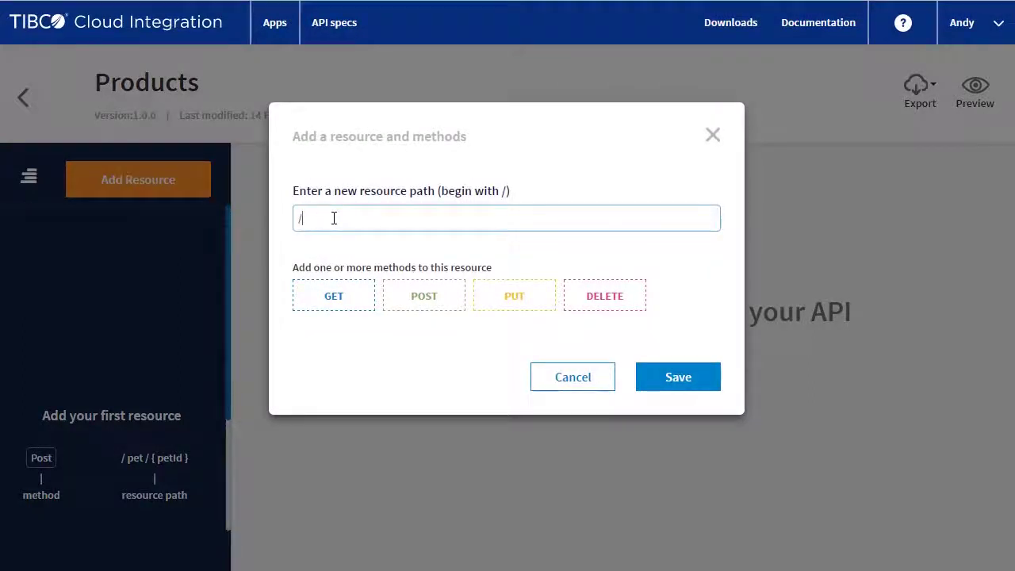
type("products")
left_click(333, 294)
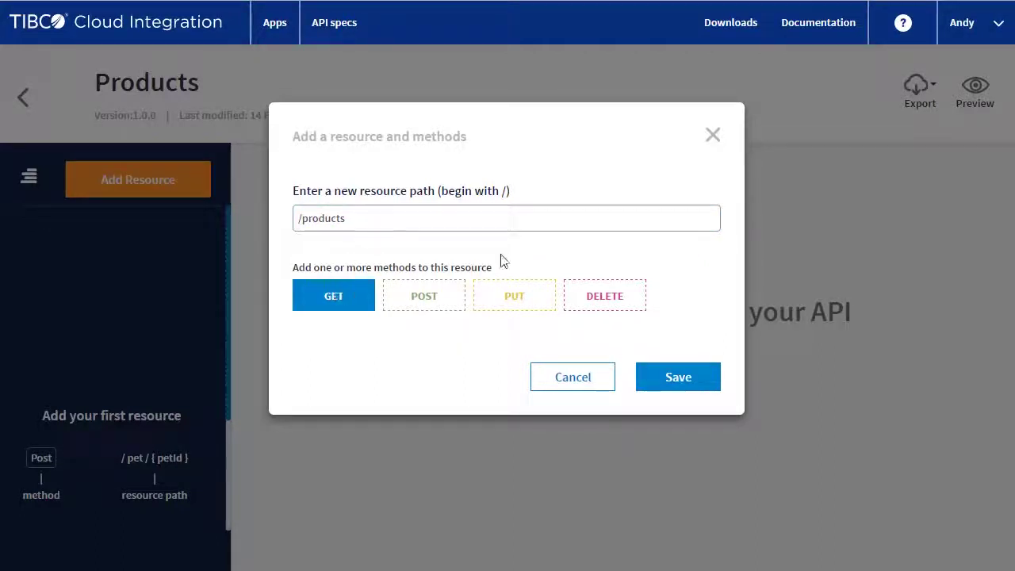
left_click(684, 384)
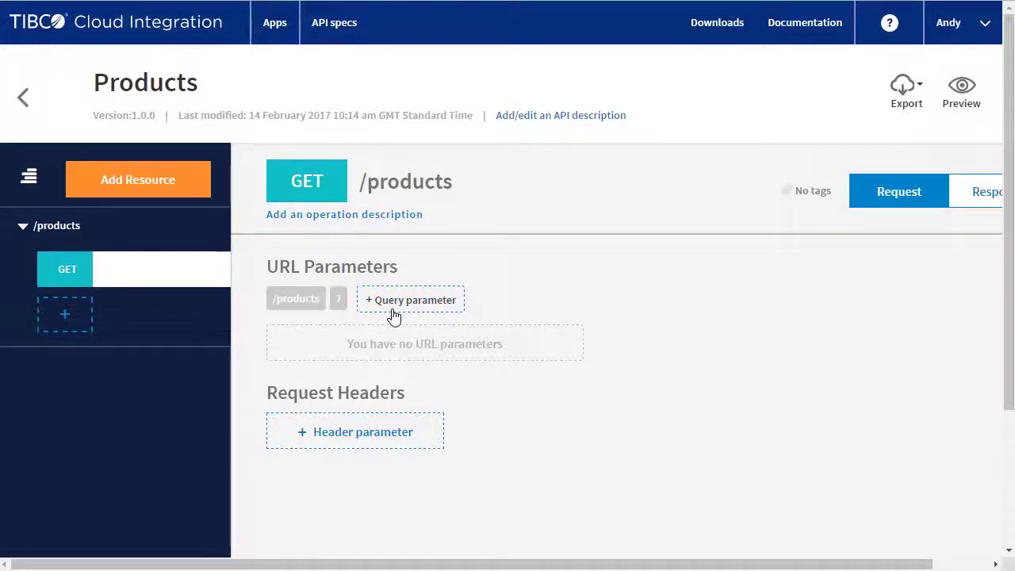
Generate a schema for the 200 success response of GET /products from the copied JSON product sample data
left_click_drag(584, 563, 639, 563)
left_click(922, 190)
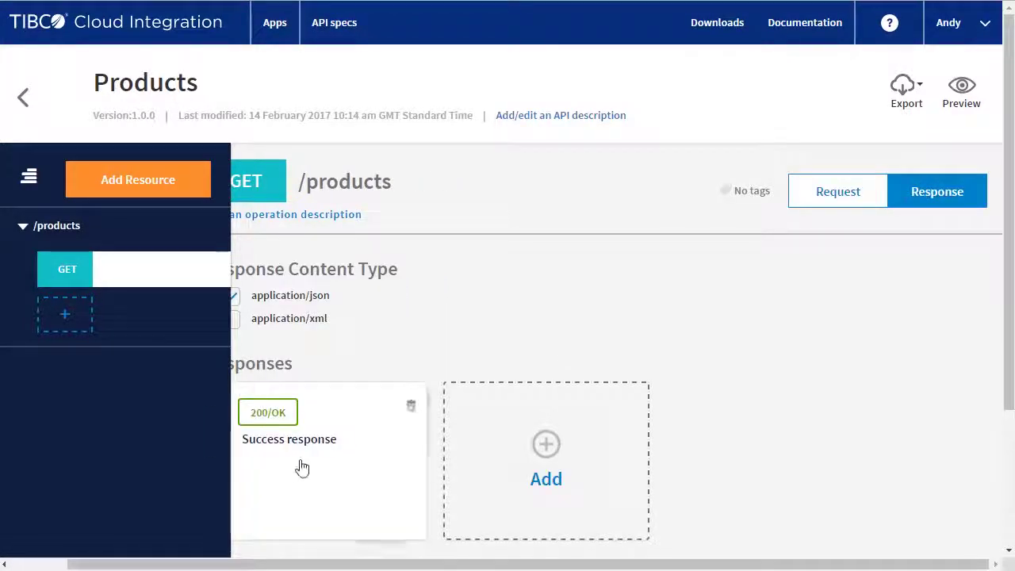
left_click(312, 488)
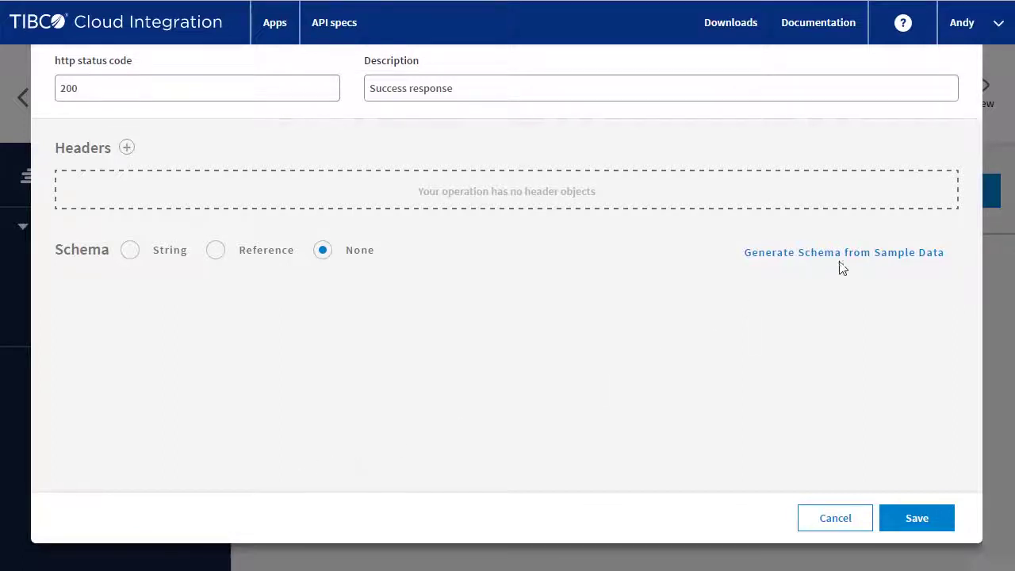
left_click(844, 253)
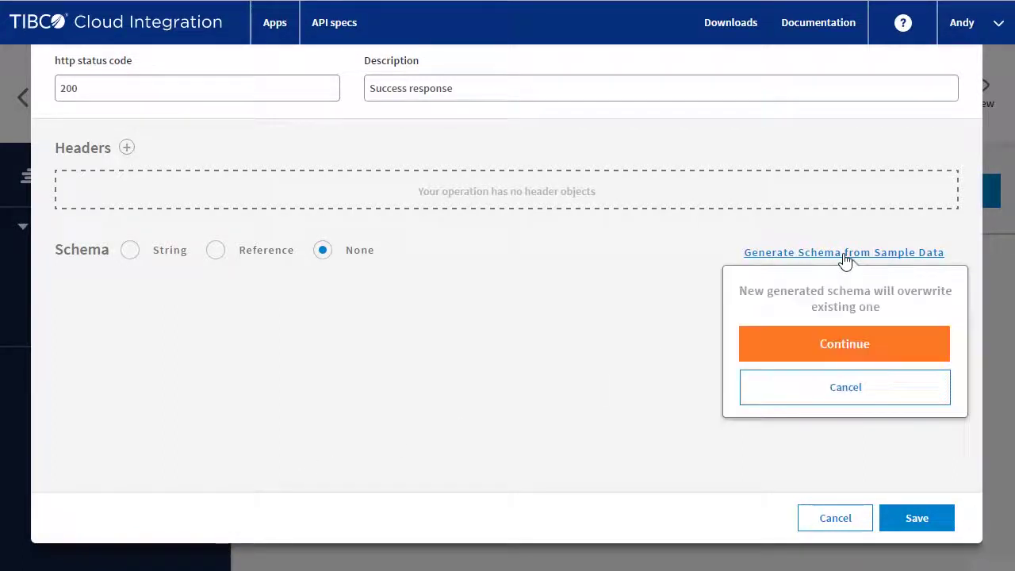
left_click(832, 343)
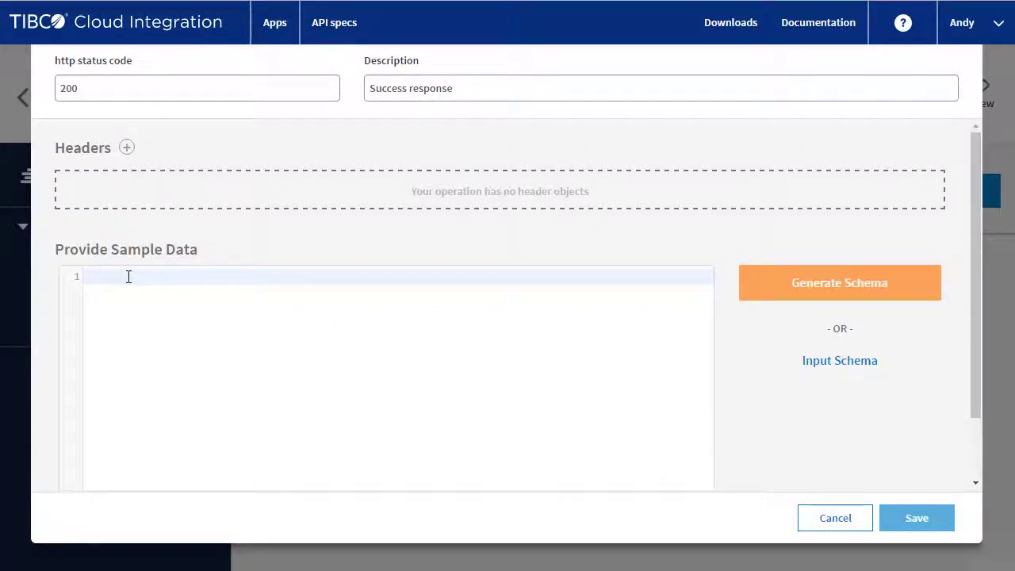
key("ctrl+v")
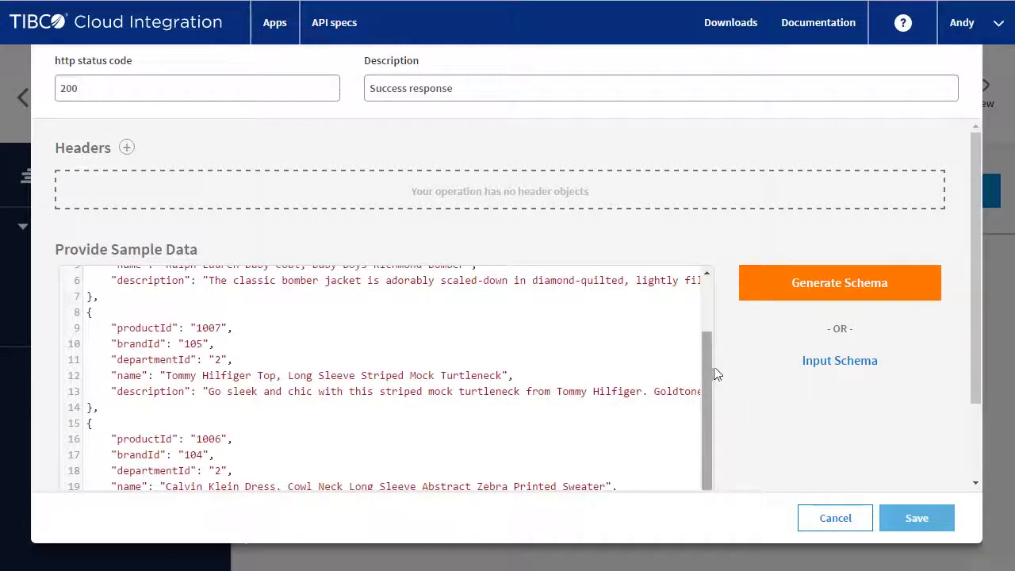
left_click_drag(711, 362, 712, 293)
left_click(846, 293)
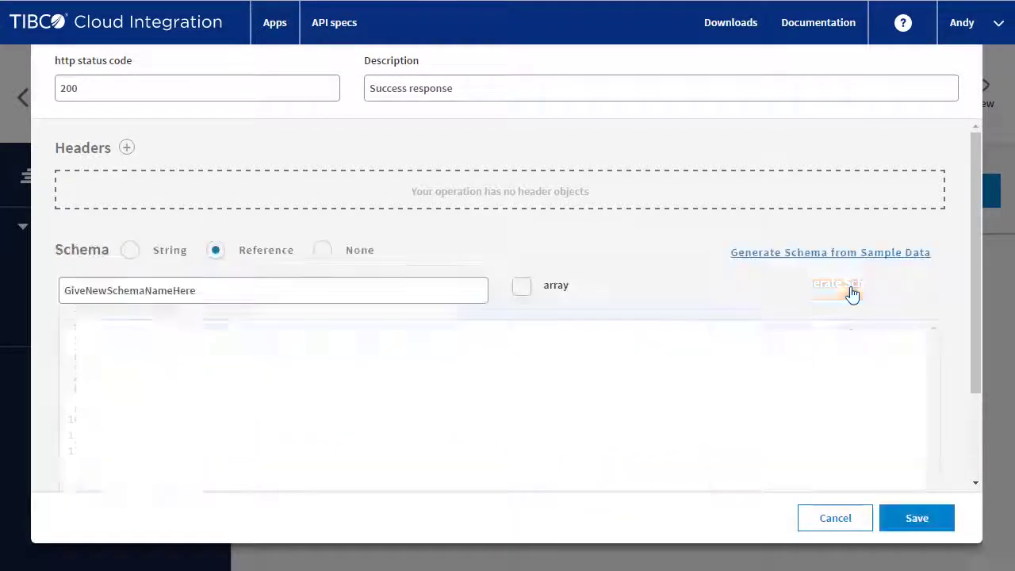
Name the generated response schema ProductsScheama and save the response
left_click_drag(248, 290, 43, 290)
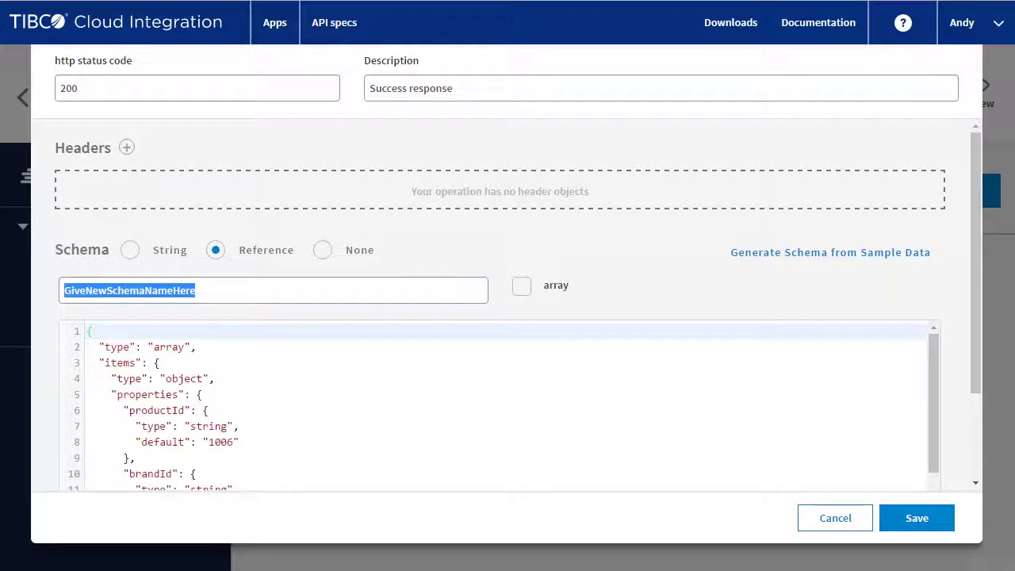
type("Products")
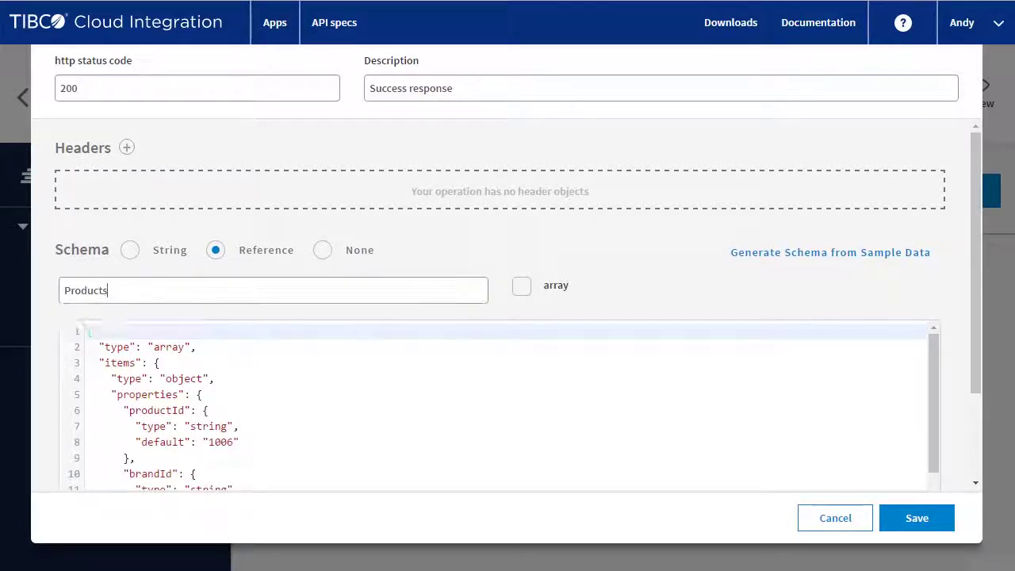
type("Scheama")
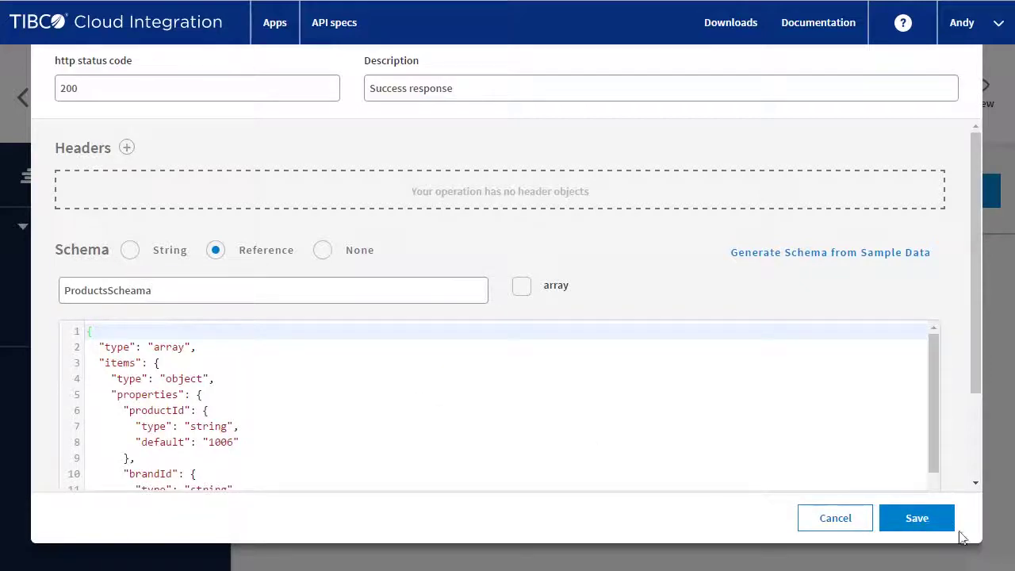
left_click(920, 523)
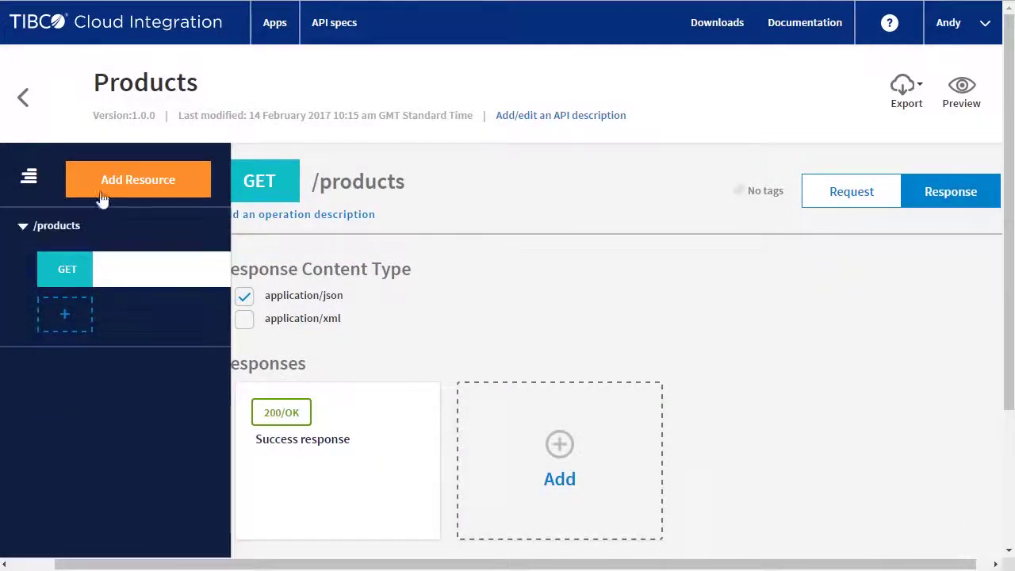
Add a second resource with the path /product/{productId} and a GET method
left_click(114, 182)
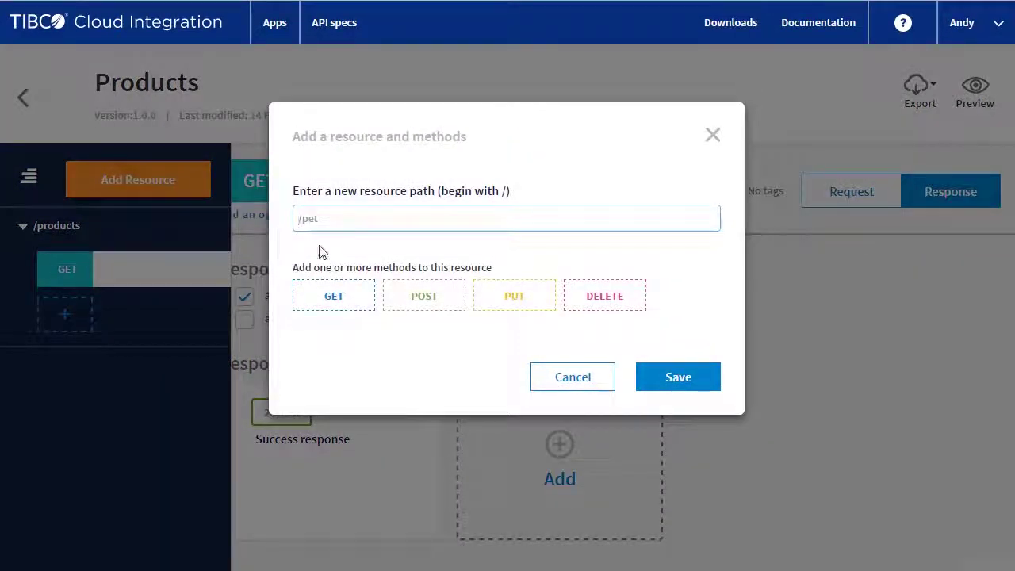
type("/product/")
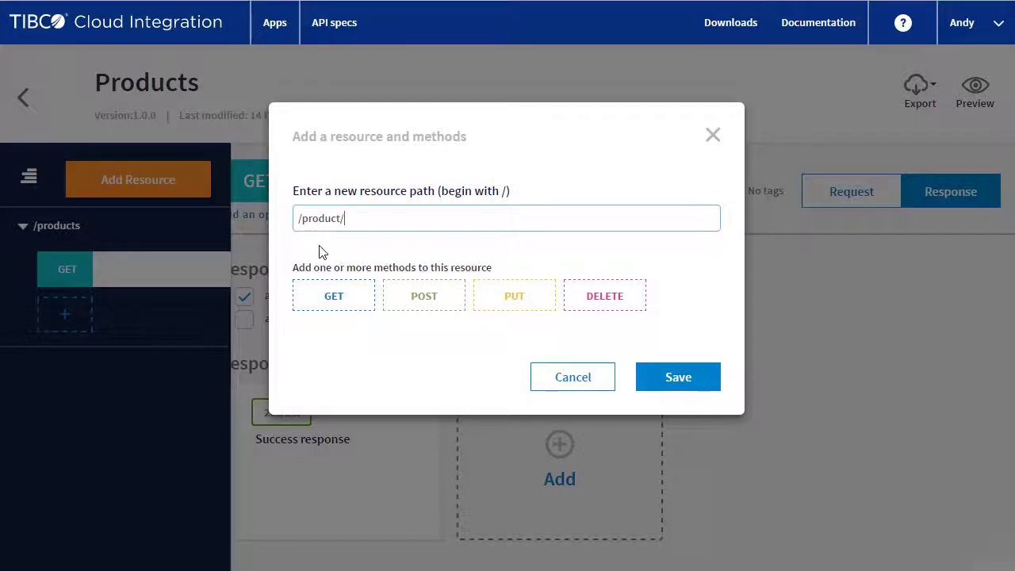
type("{produc")
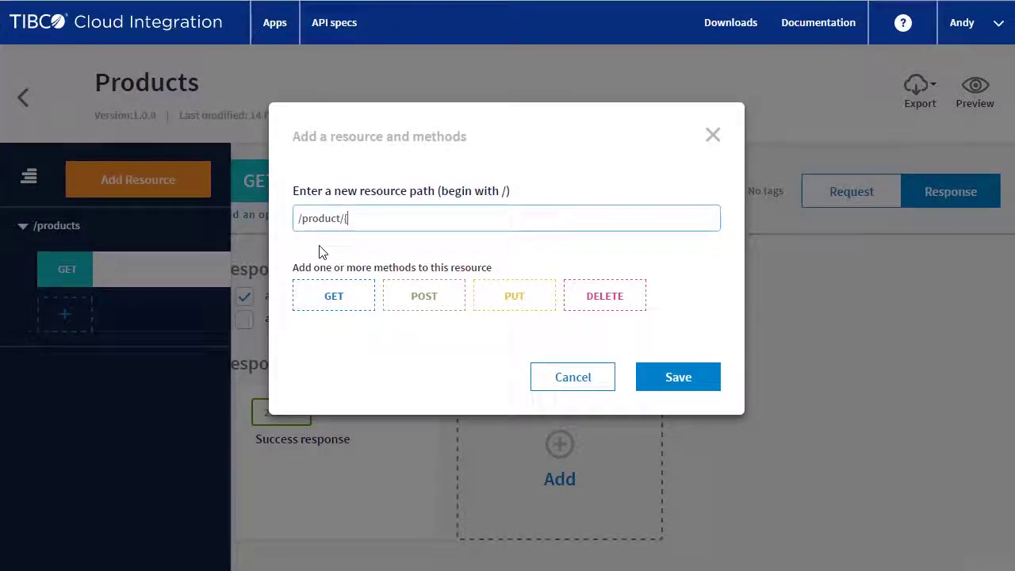
type("tId}")
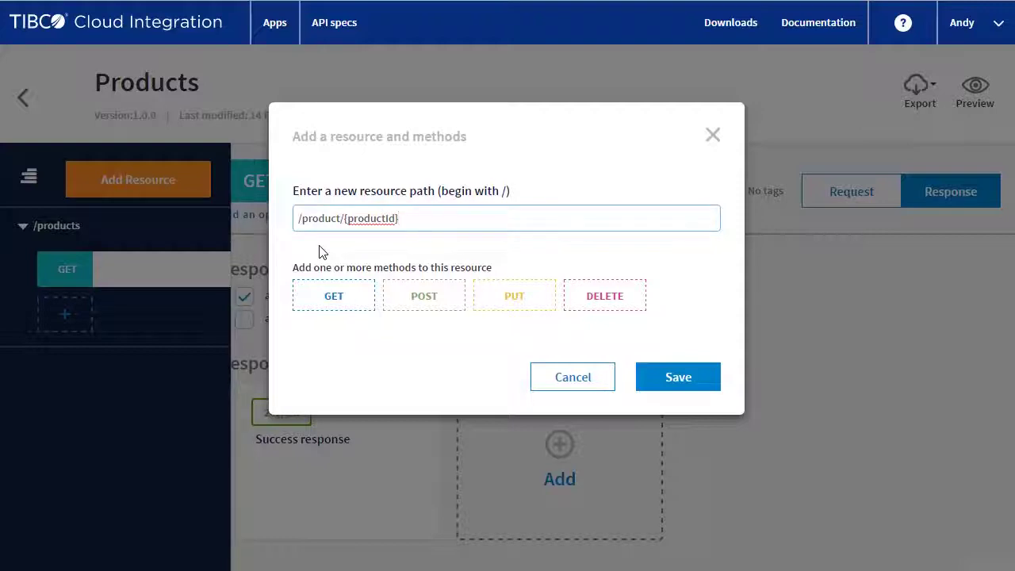
left_click(324, 294)
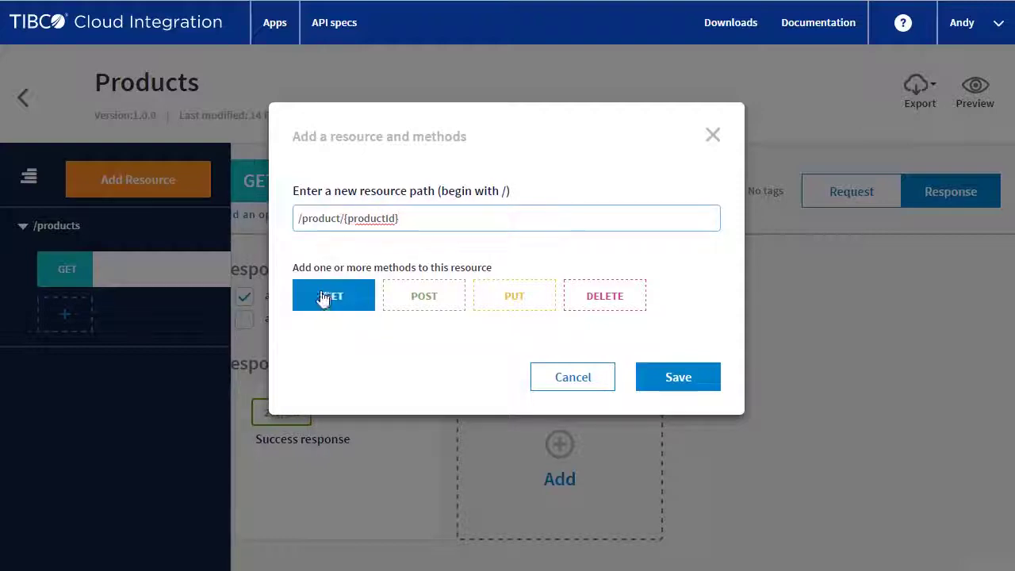
left_click(692, 381)
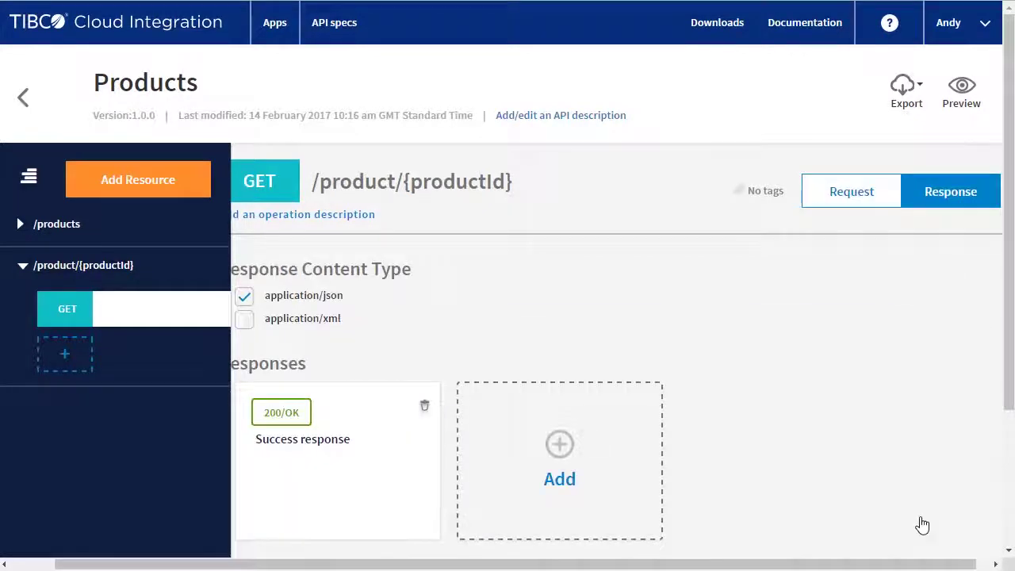
Preview the example responses of both GET operations in the Products API and return to the specification list
left_click(963, 88)
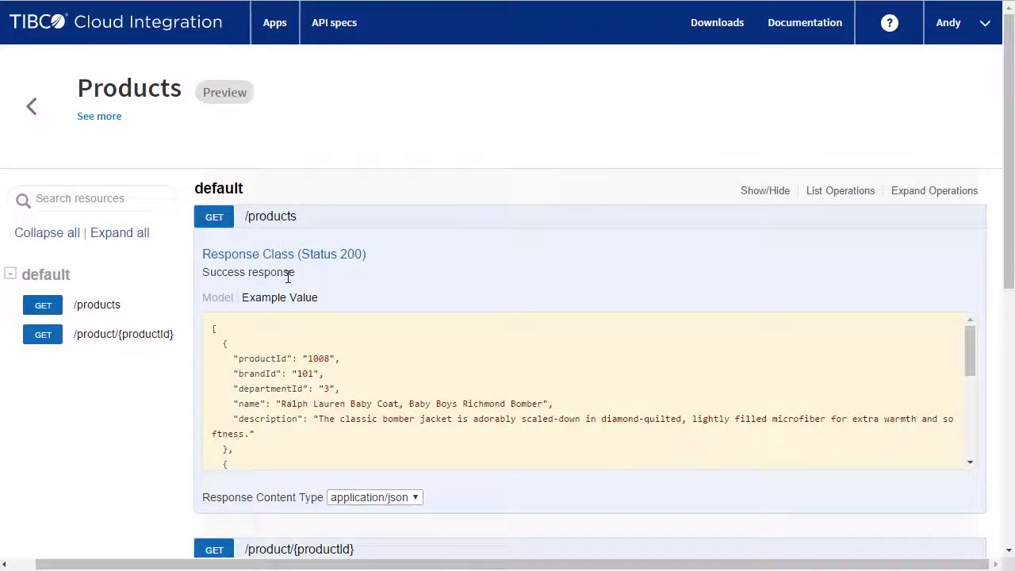
scroll(278, 377, "down", 5)
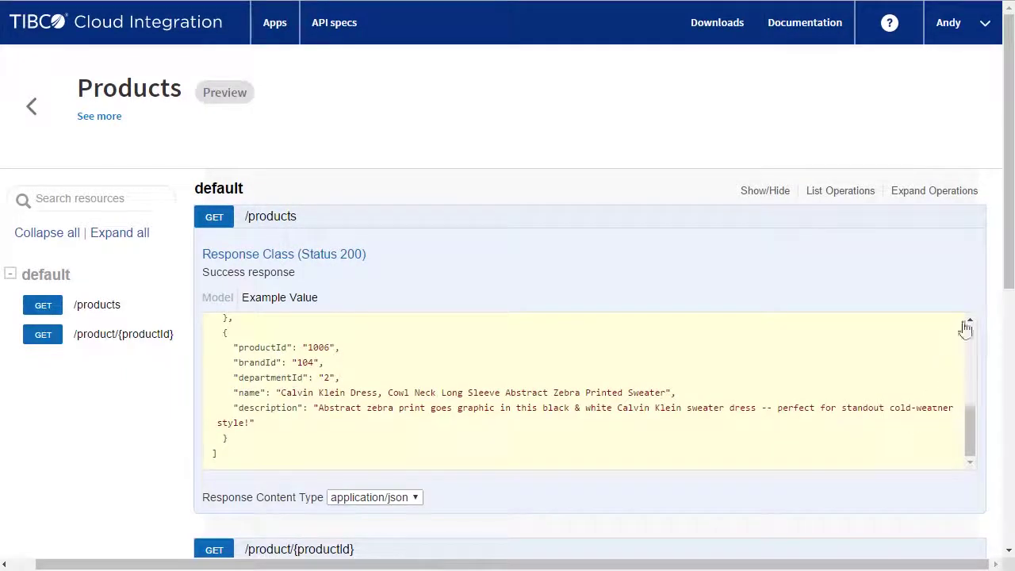
left_click_drag(1008, 261, 983, 433)
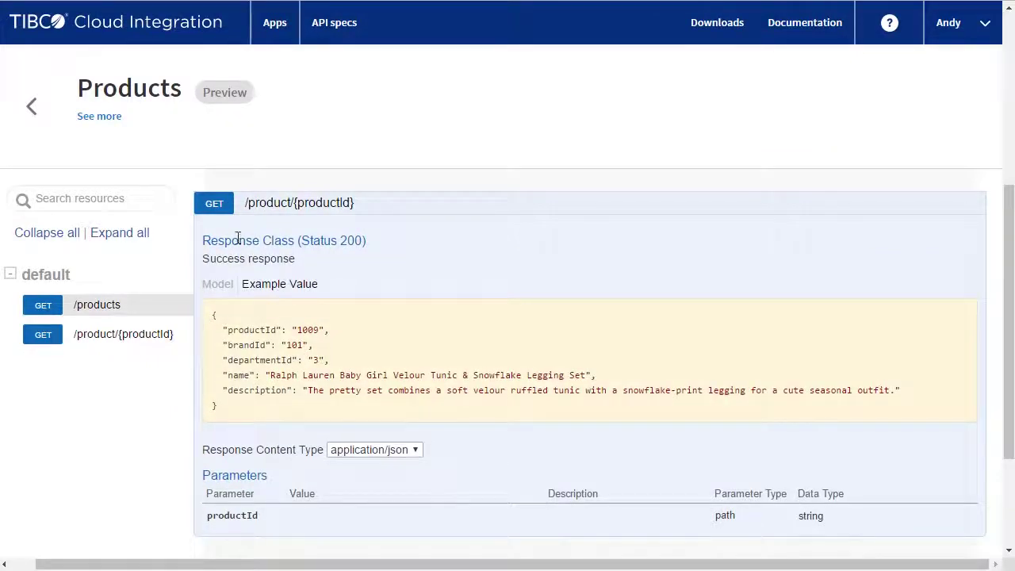
left_click(29, 111)
left_click(24, 101)
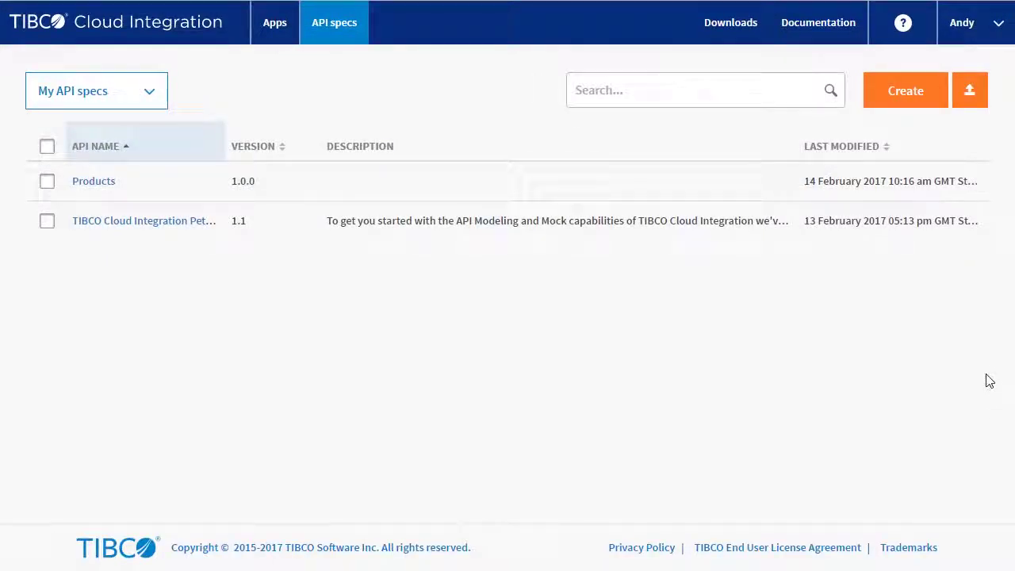
Create a mock app named Products_Mock from the Products specification in My Default Sandbox
left_click(978, 184)
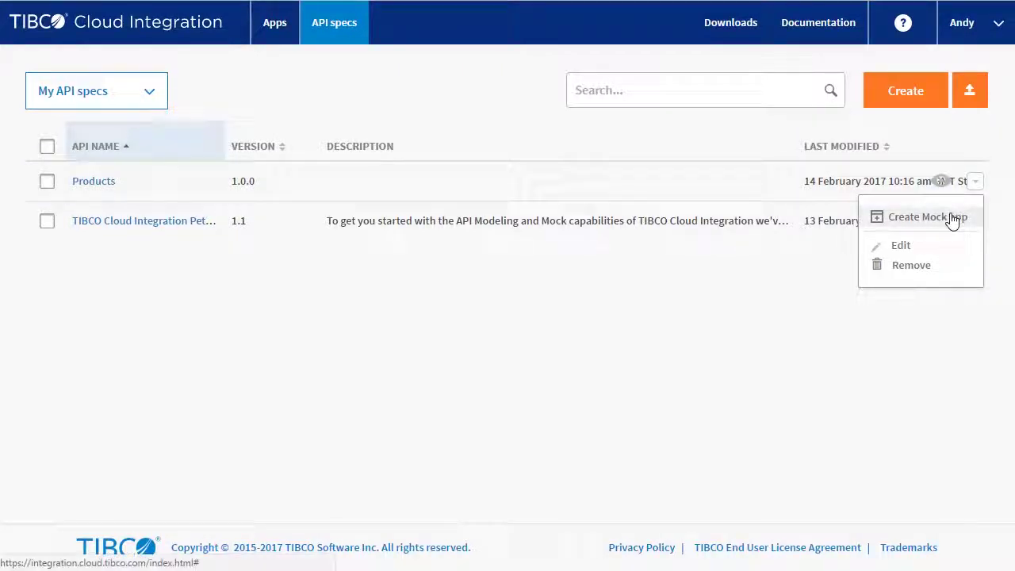
left_click(955, 216)
left_click_drag(502, 245, 301, 252)
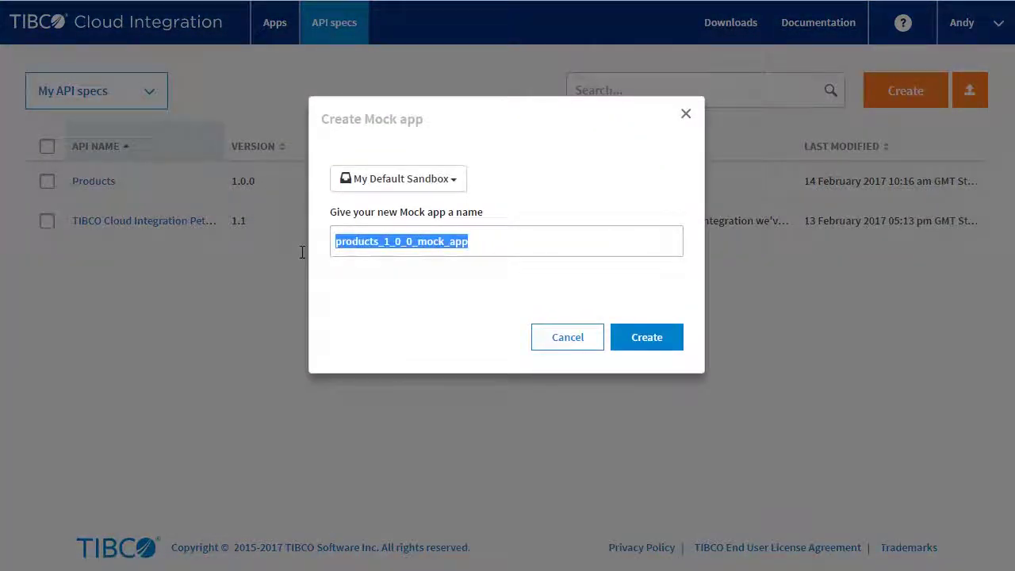
type("Product")
left_click(374, 283)
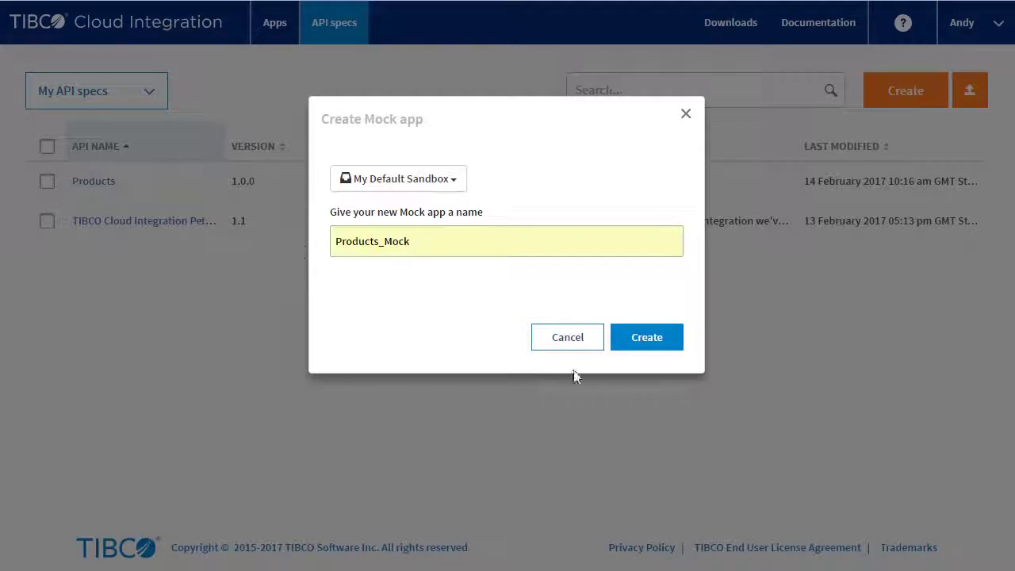
left_click(657, 338)
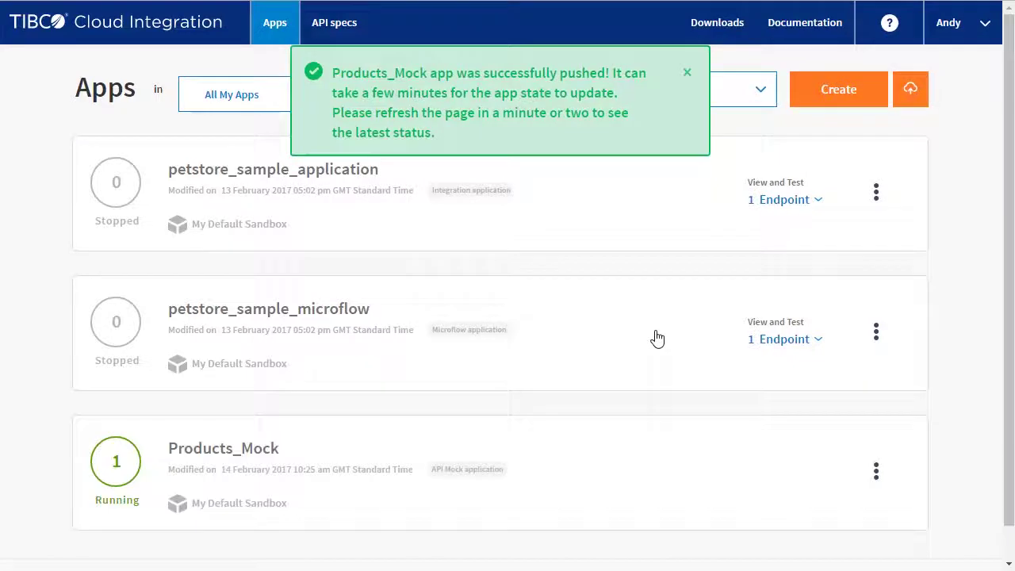
Dismiss the notification and show the endpoint details of the Products_Mock app
left_click(694, 71)
left_click(784, 479)
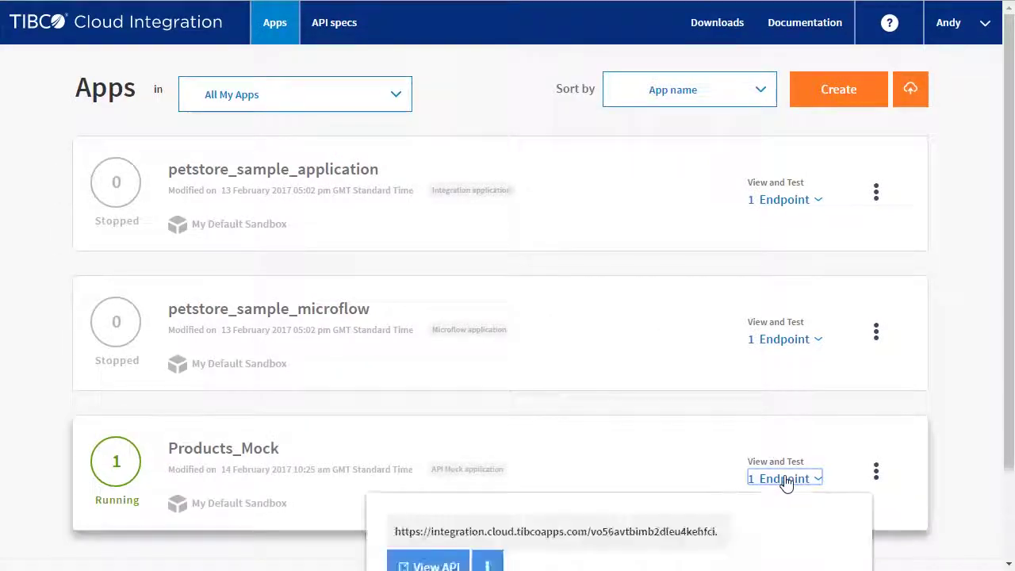
scroll(783, 482, "down", 3)
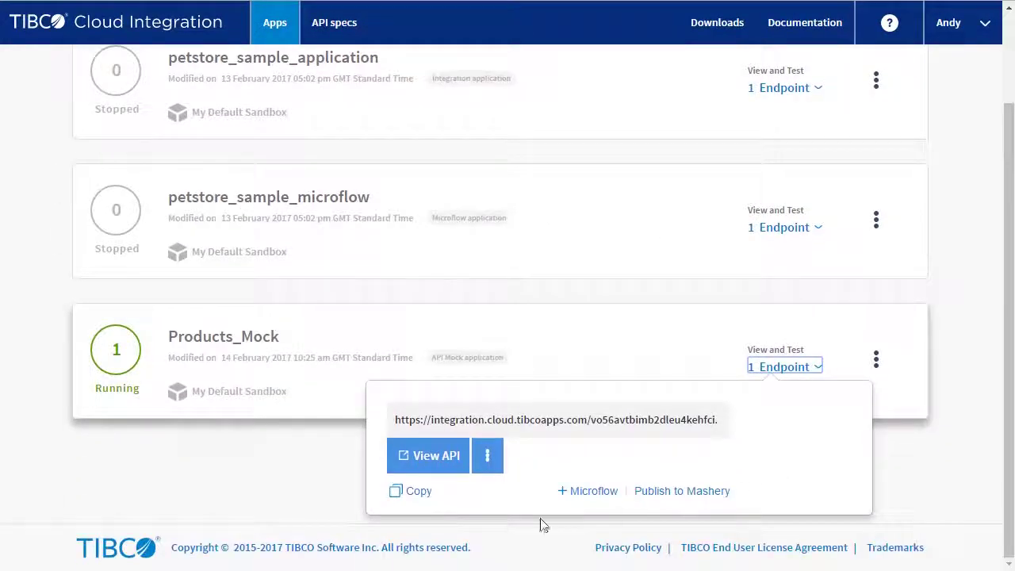
Open the Products_Mock API tester, call GET /product/{productId} with productId 1001, and review the response
left_click(435, 460)
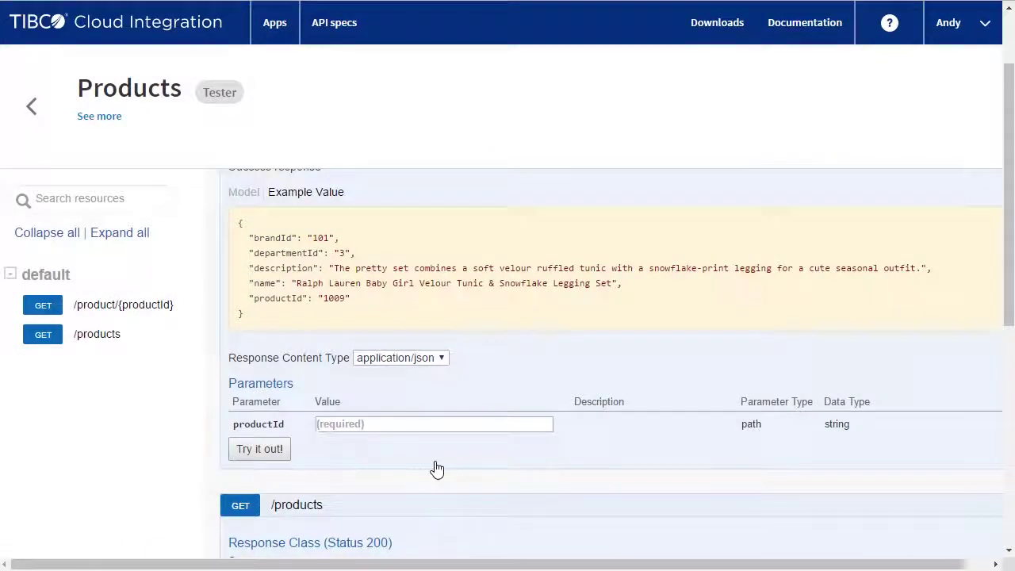
left_click(367, 425)
type("1001")
left_click(271, 449)
scroll(268, 446, "down", 6)
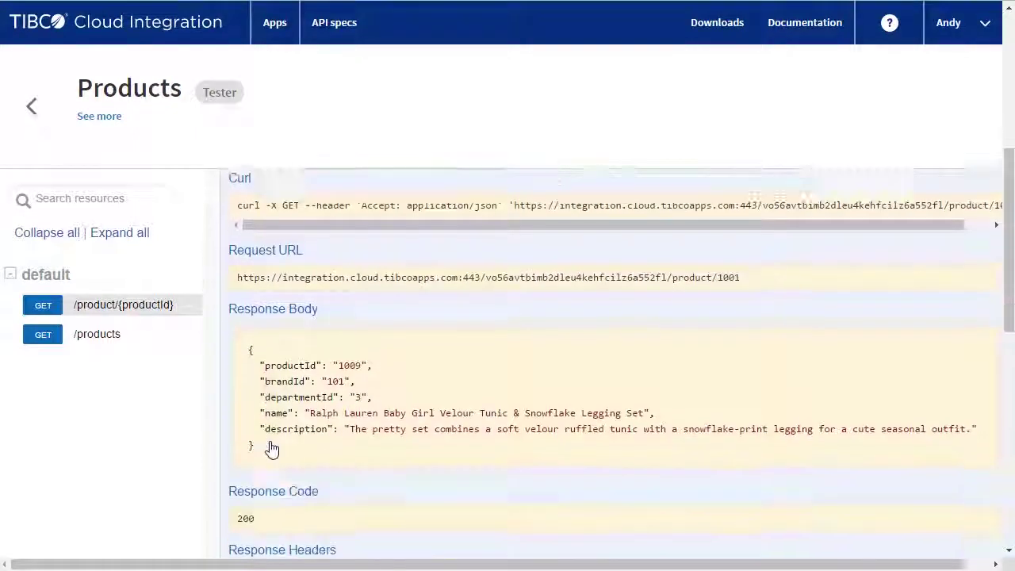
Return to the apps list, start publishing the Products_Mock endpoint to Mashery, and connect with the filled-in account details
left_click(32, 115)
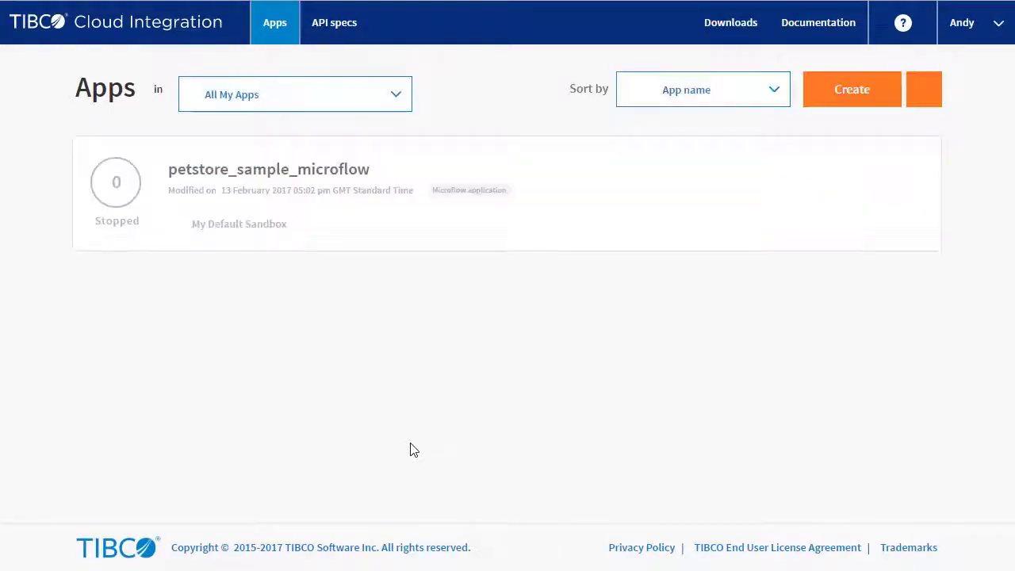
scroll(412, 449, "down", 1)
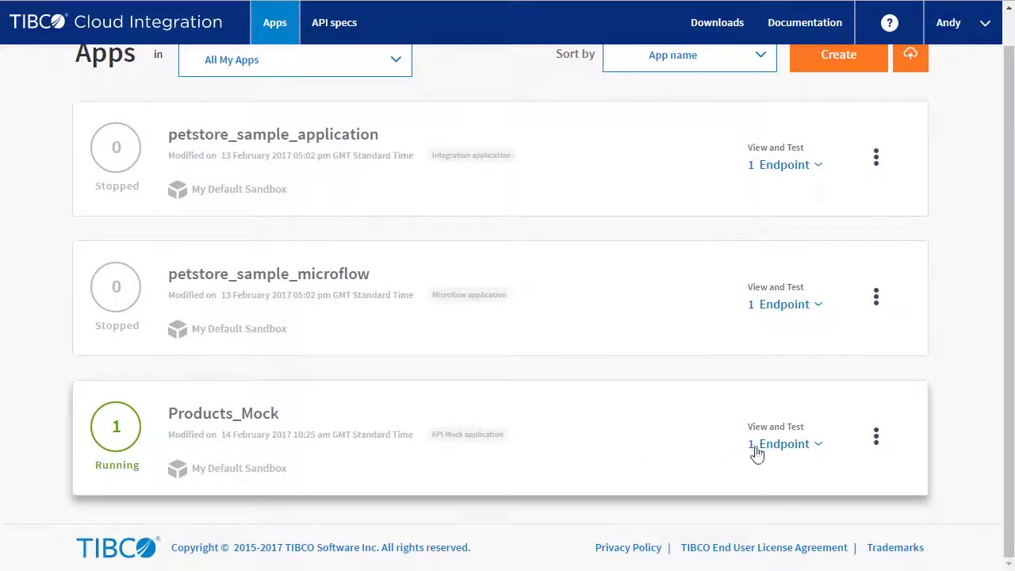
left_click(761, 445)
scroll(761, 450, "down", 2)
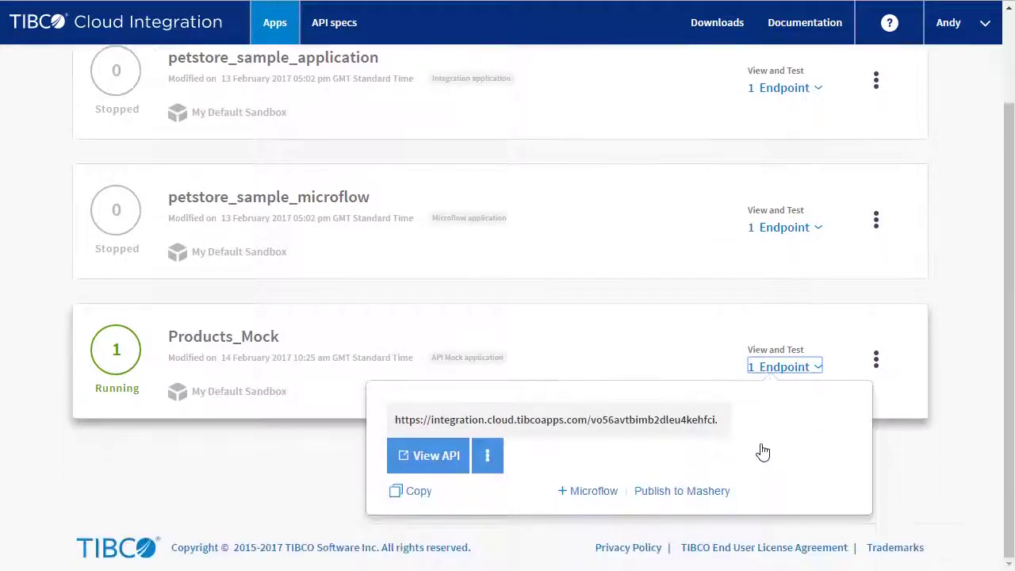
left_click(688, 494)
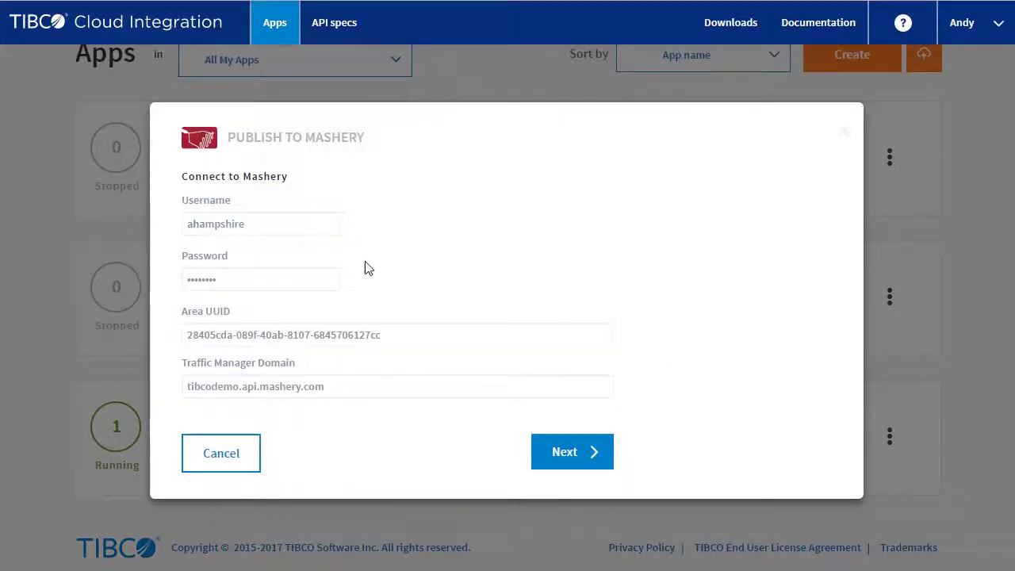
left_click(572, 454)
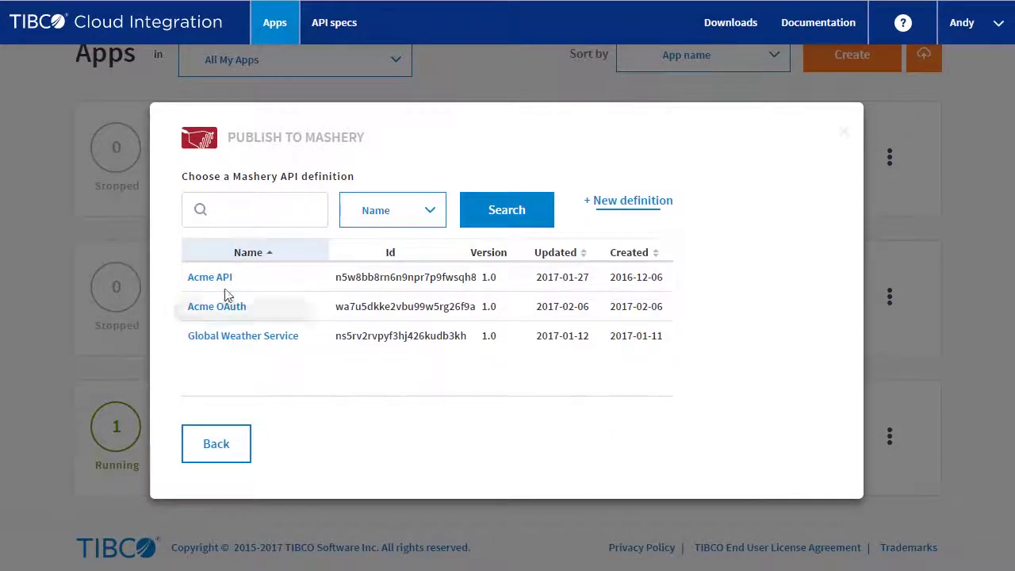
Create a new Mashery API definition named Products and choose it as the publishing target
left_click(622, 204)
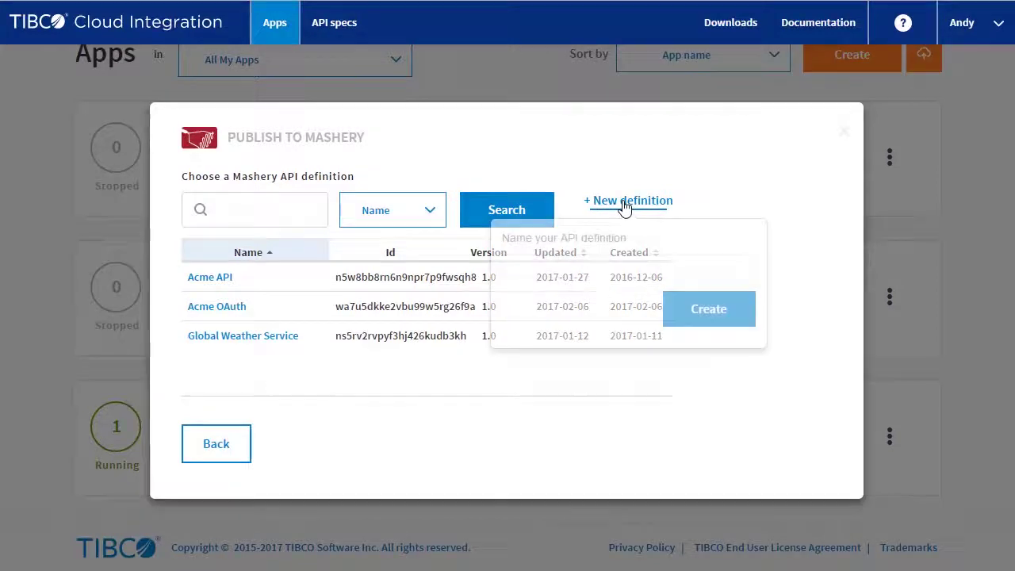
left_click(619, 264)
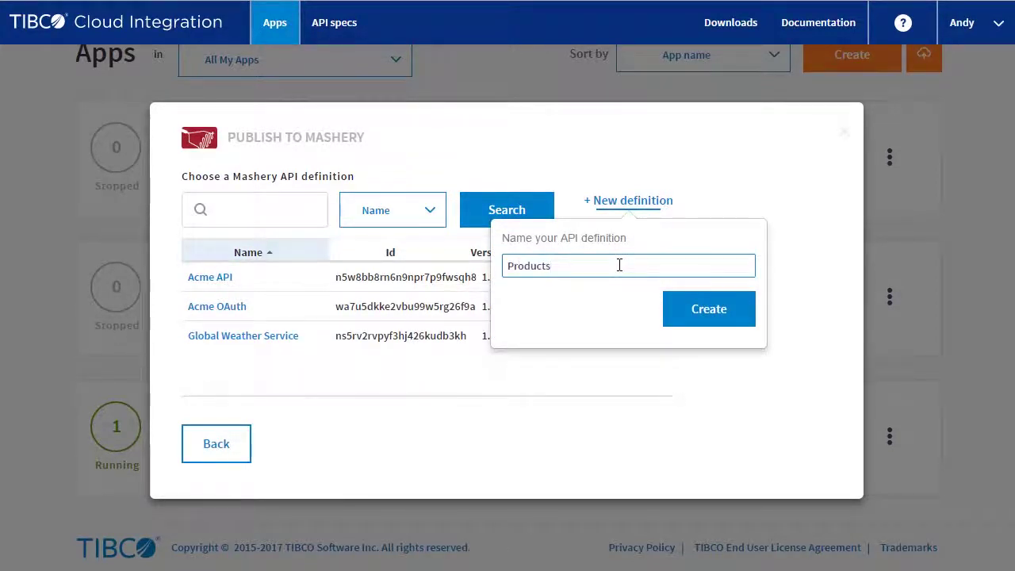
left_click(721, 314)
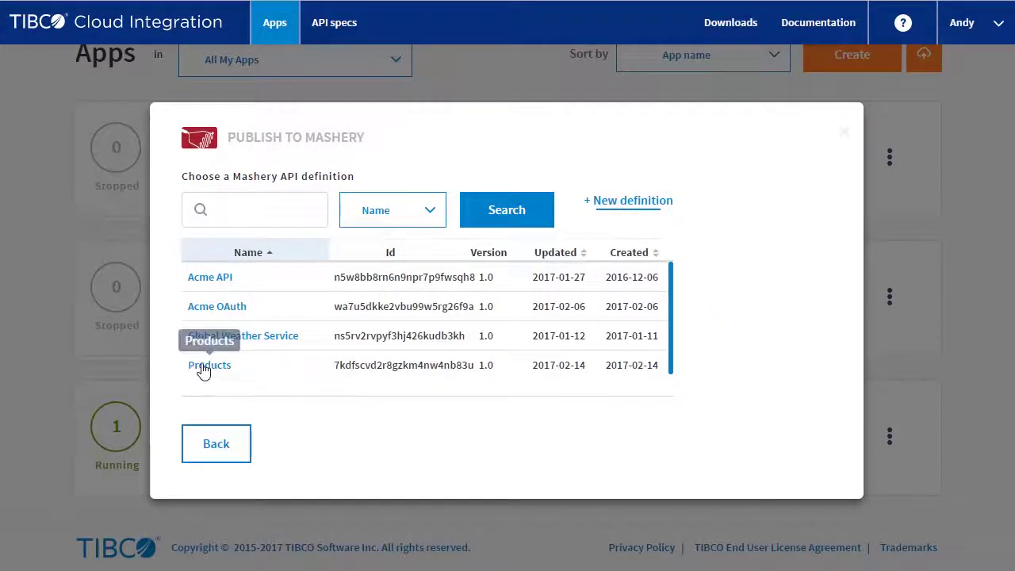
left_click(202, 367)
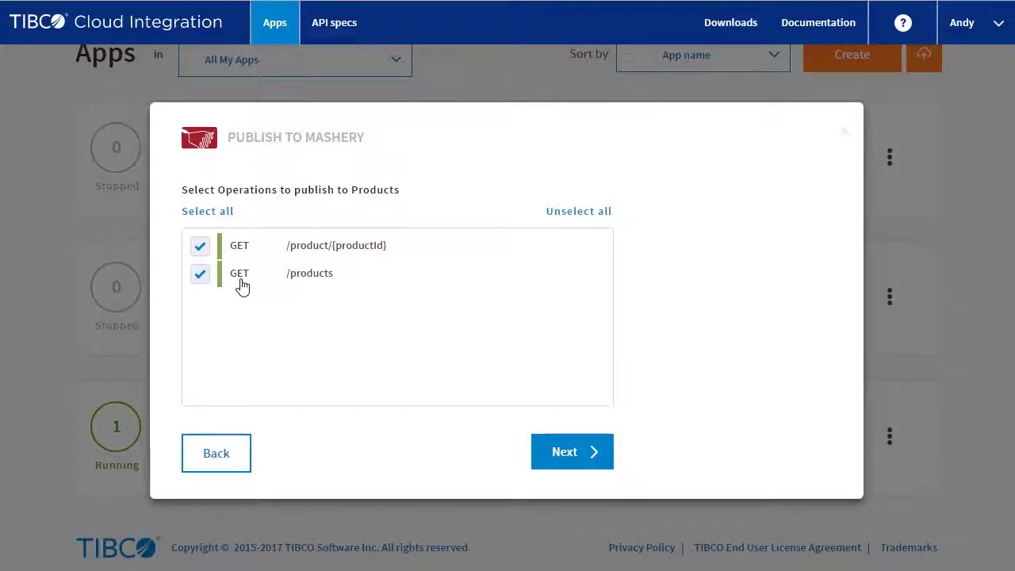
Publish both GET operations to the Starter plan of the Acme package and close the publishing dialog
left_click(575, 458)
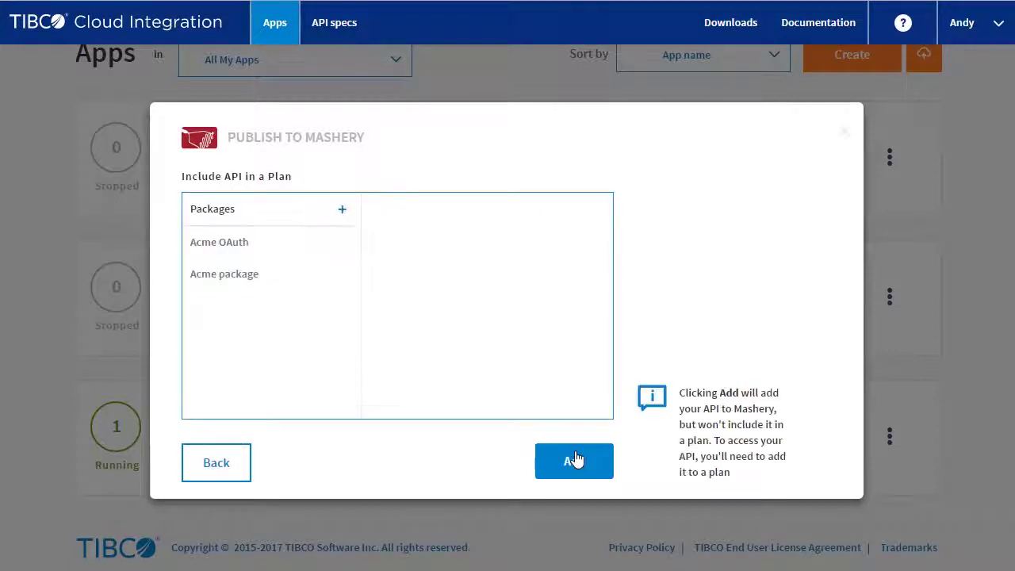
left_click(207, 279)
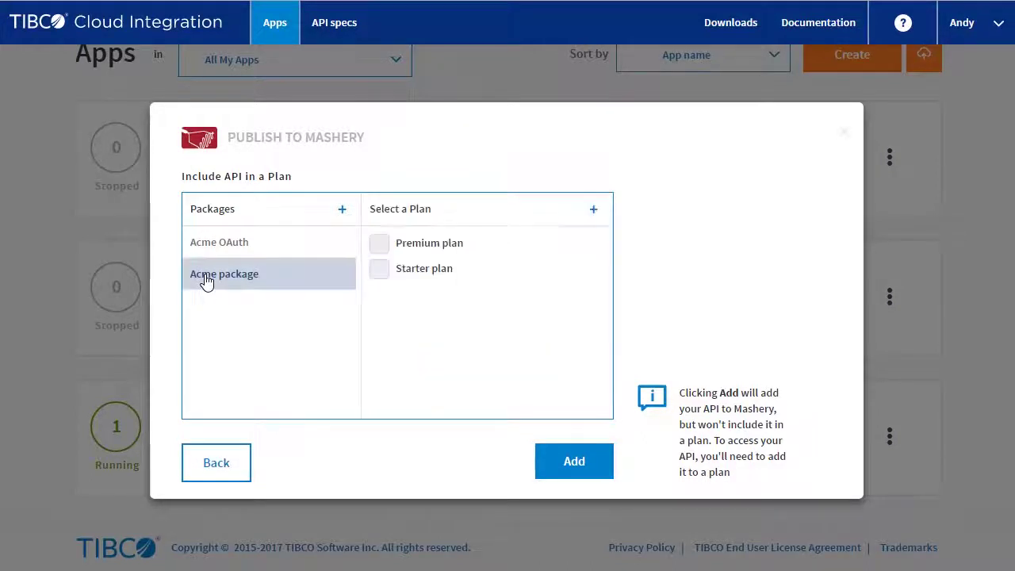
left_click(379, 270)
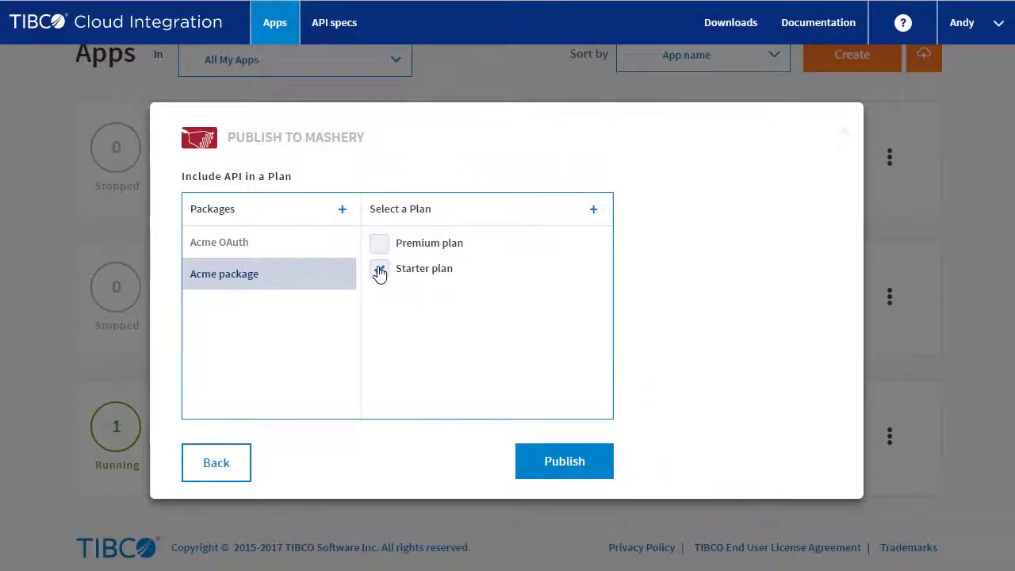
left_click(558, 466)
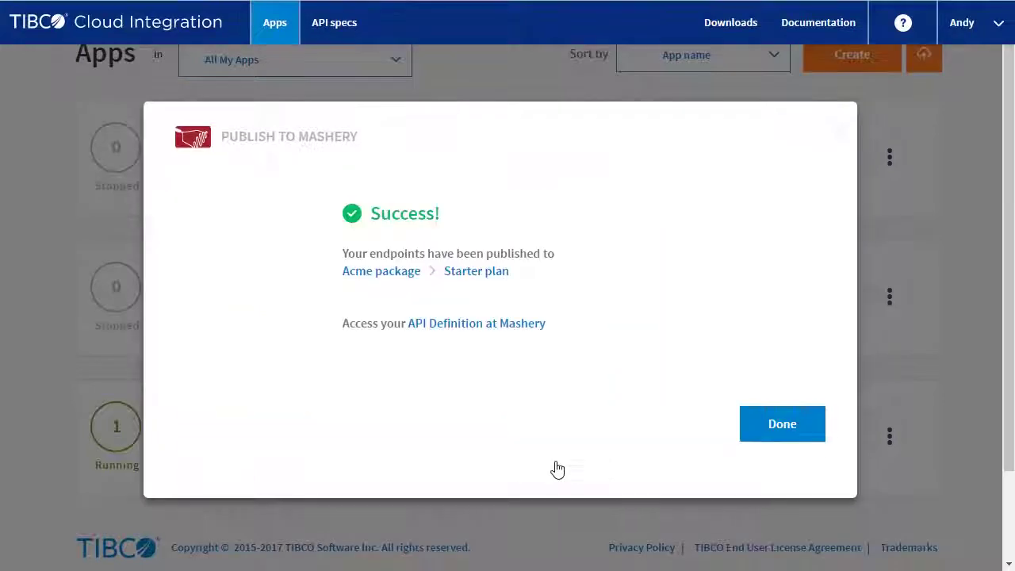
left_click(788, 431)
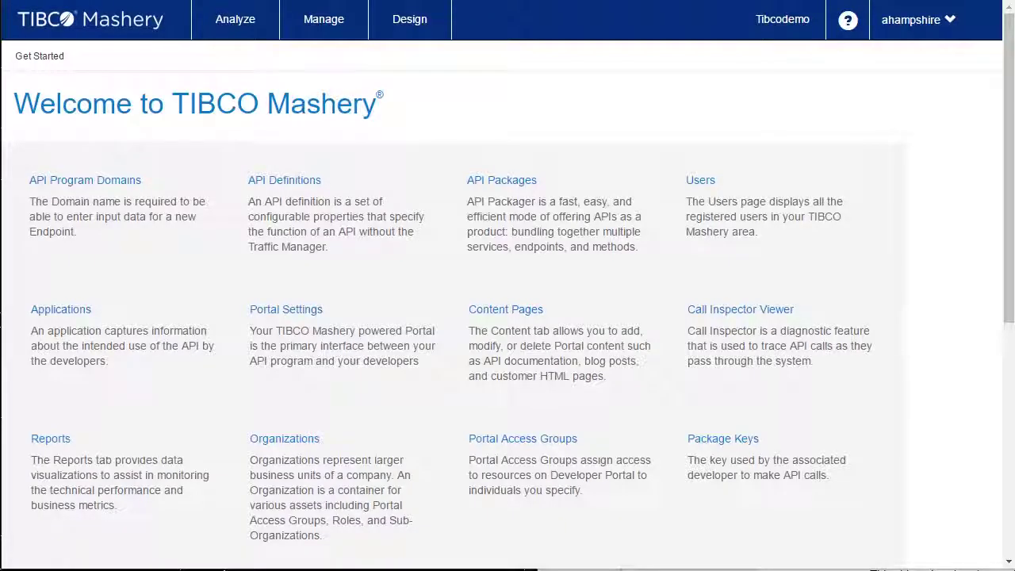
Switch to TIBCO Mashery, grant the Everyone role access to the Products API definition, and save the change
left_click(398, 29)
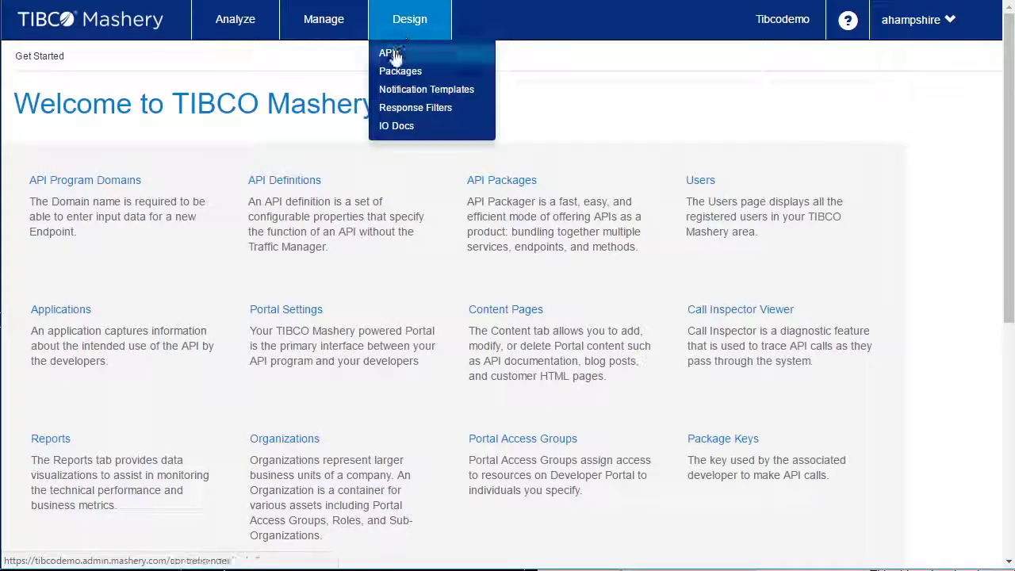
left_click(391, 54)
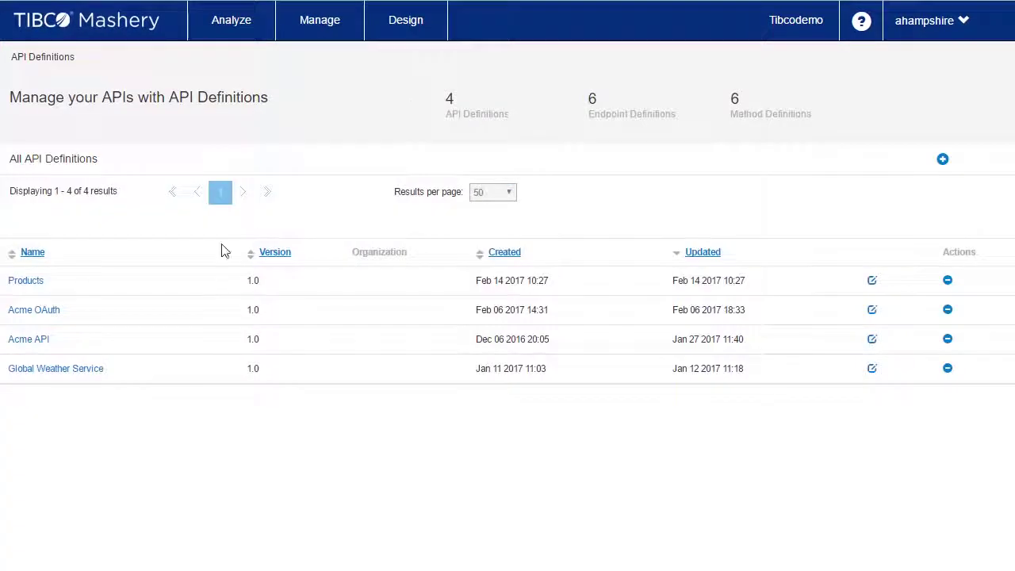
left_click(29, 284)
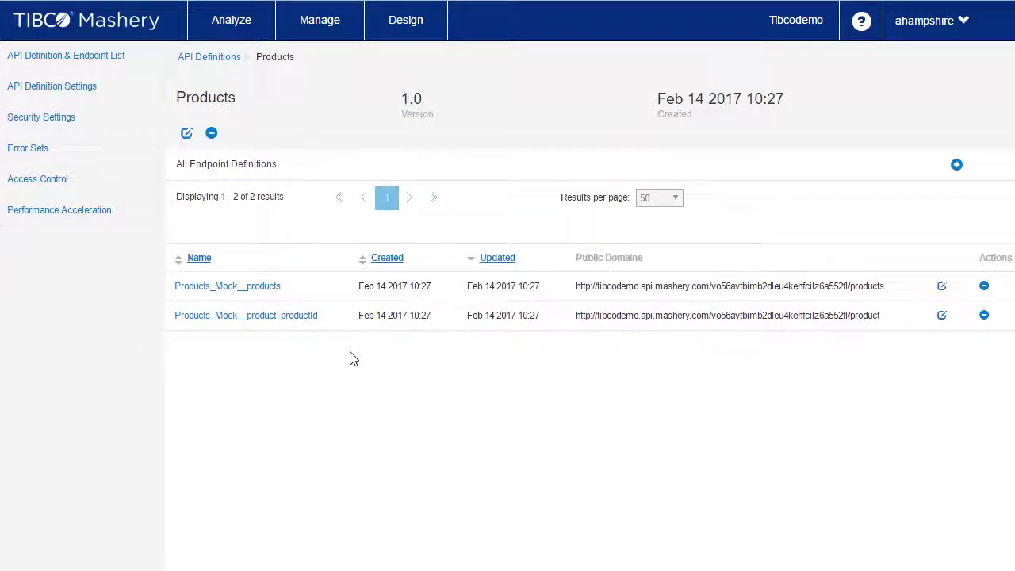
left_click(26, 182)
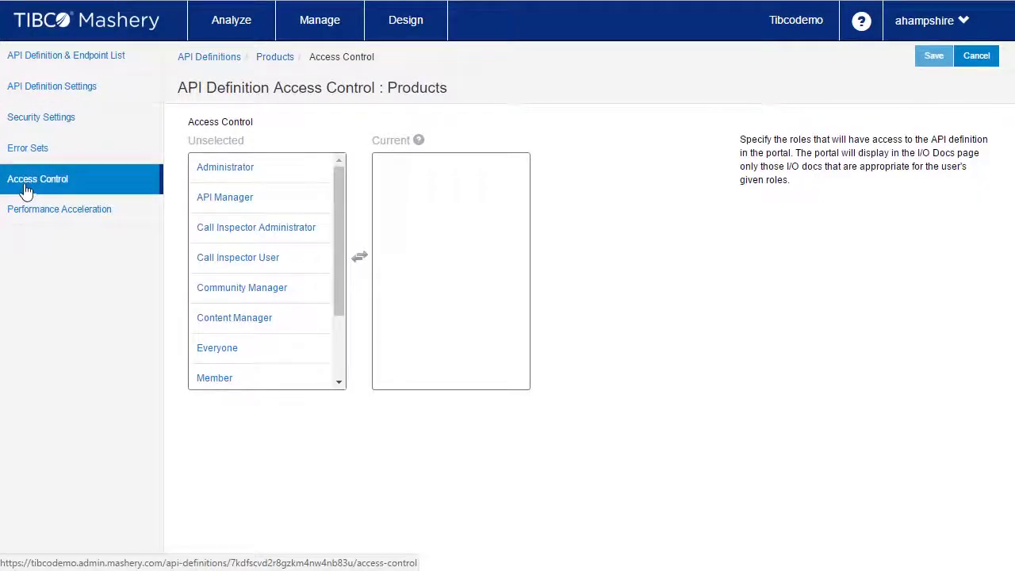
double_click(241, 349)
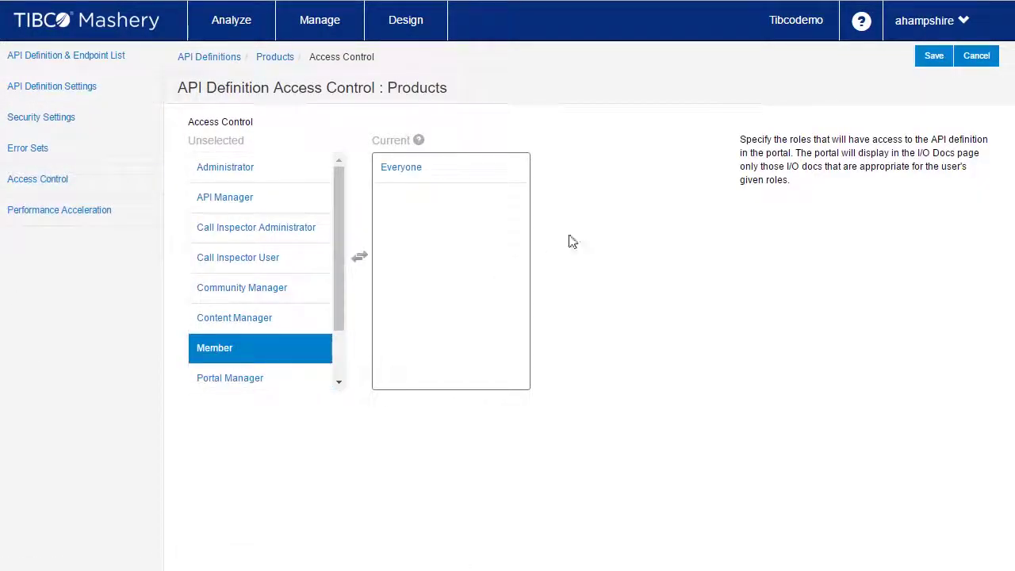
left_click(933, 57)
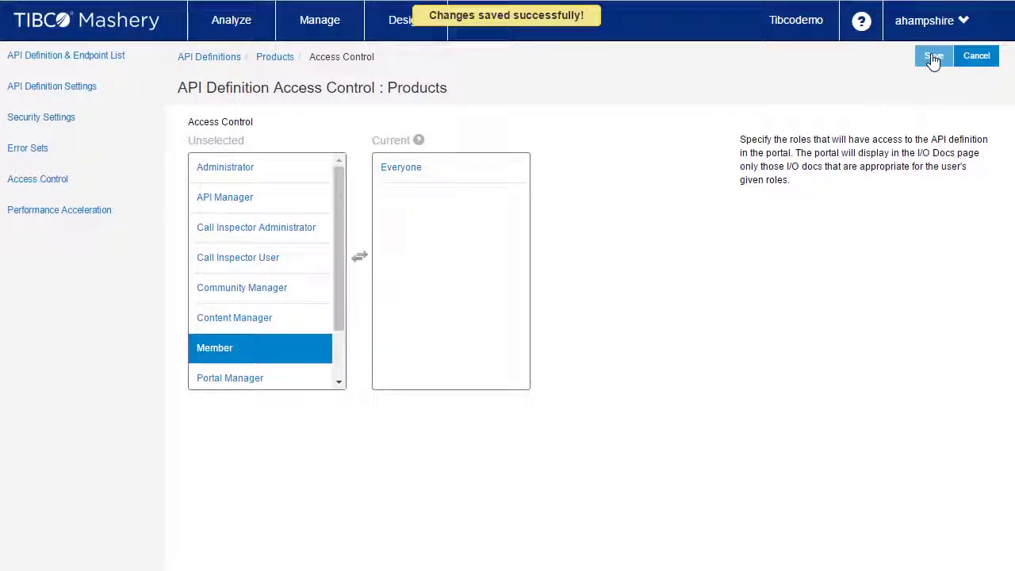
Replace the default IO Docs definition of Products with the copied JSON definition and create it
mouse_move(386, 33)
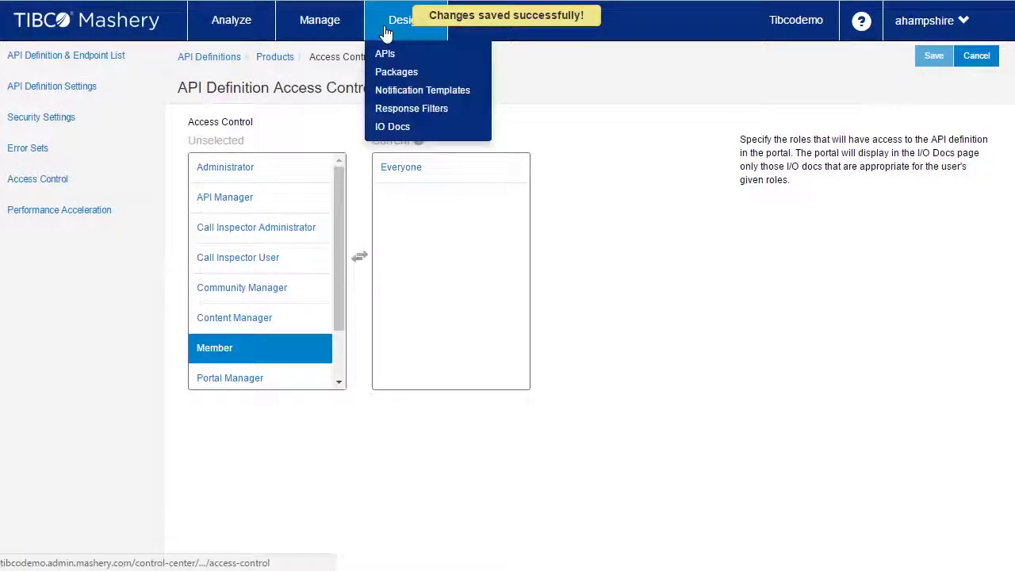
left_click(383, 132)
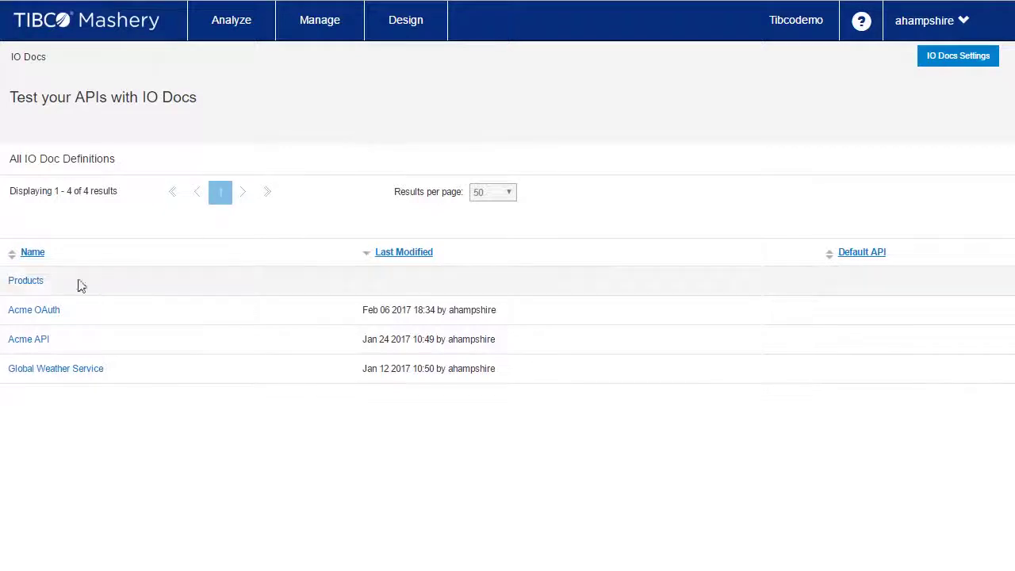
left_click(27, 286)
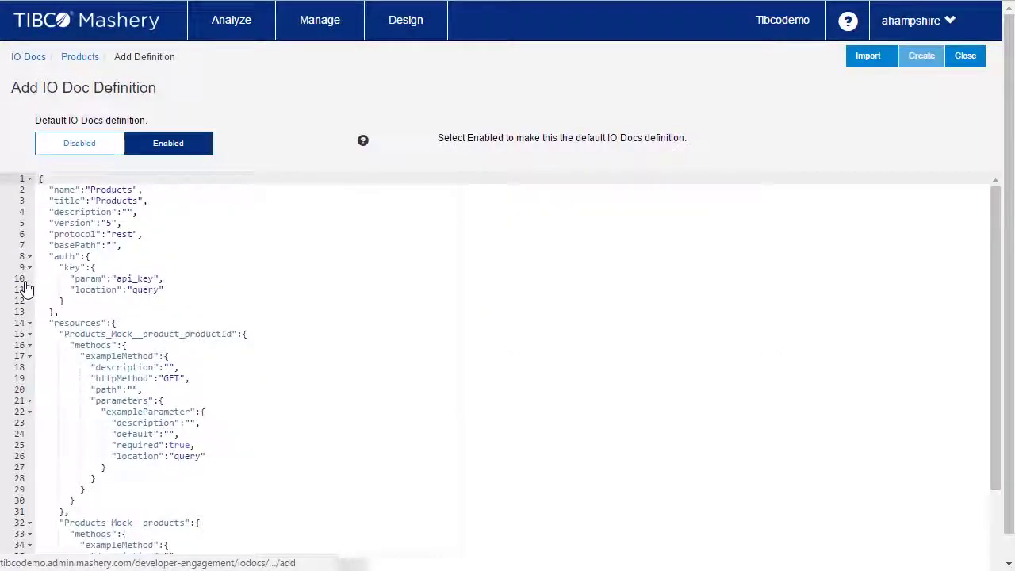
left_click(38, 176)
key("ctrl+a")
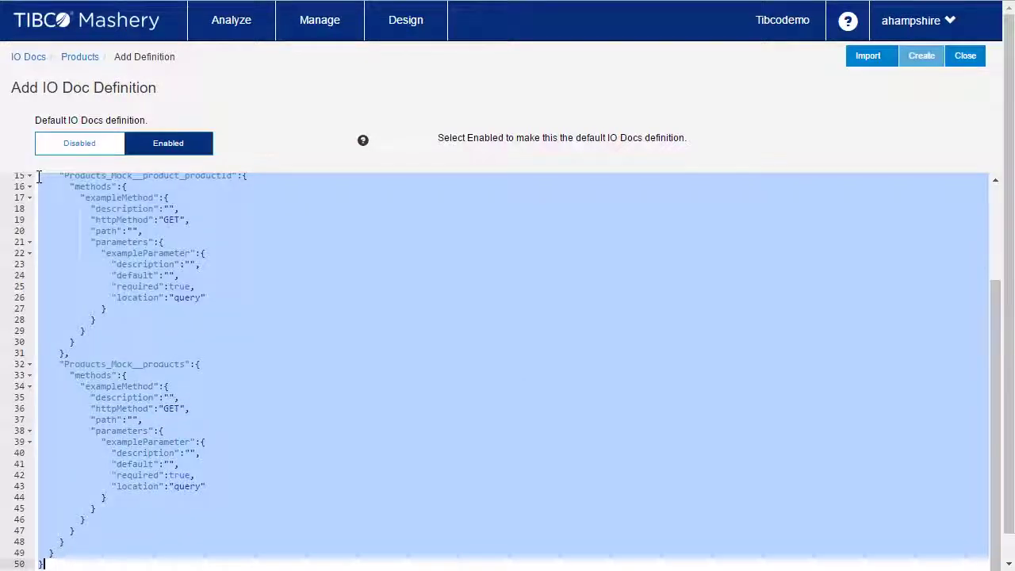
key("Delete")
key("ctrl+v")
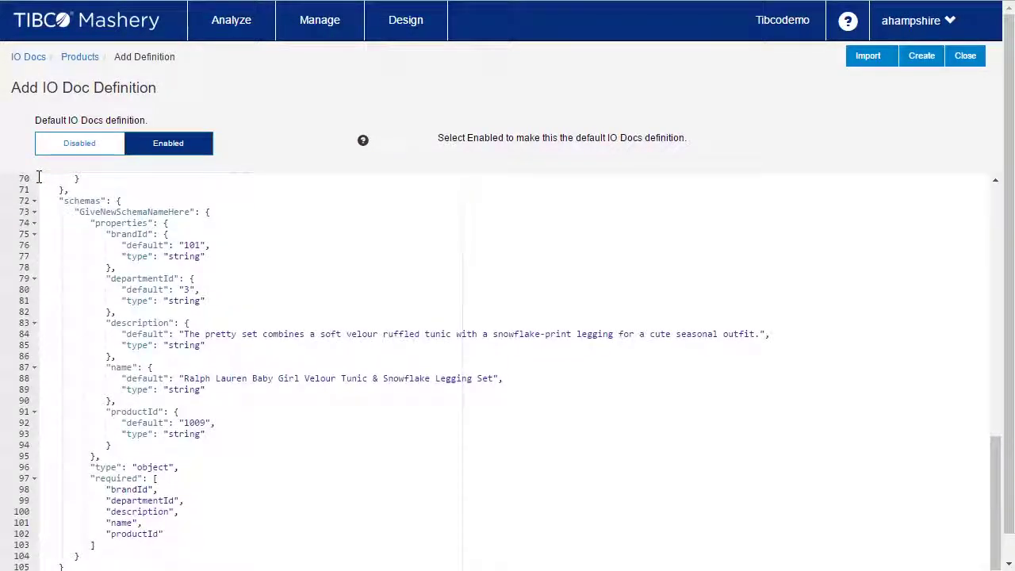
scroll(148, 250, "up", 3)
left_click_drag(996, 421, 996, 189)
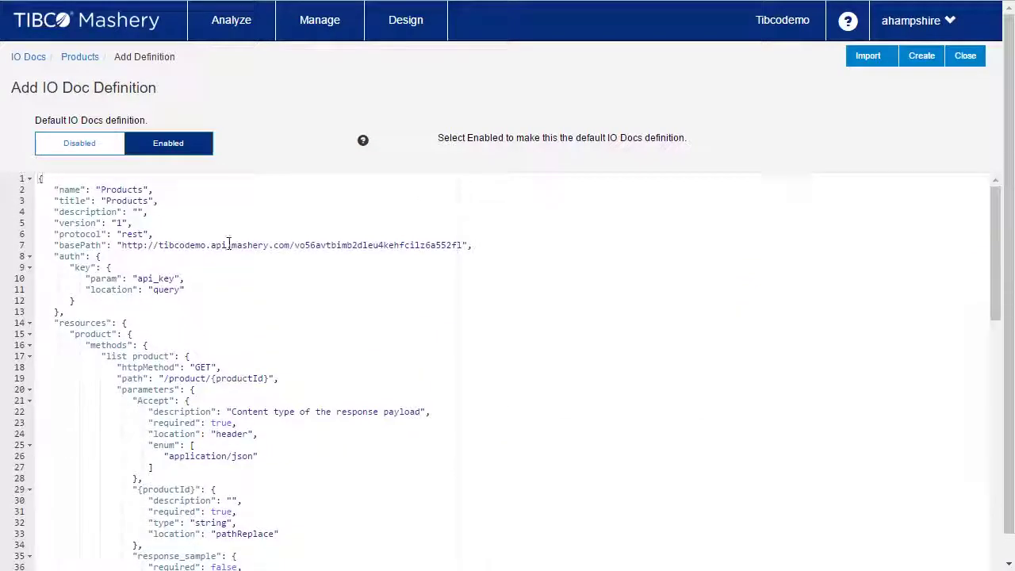
left_click(924, 63)
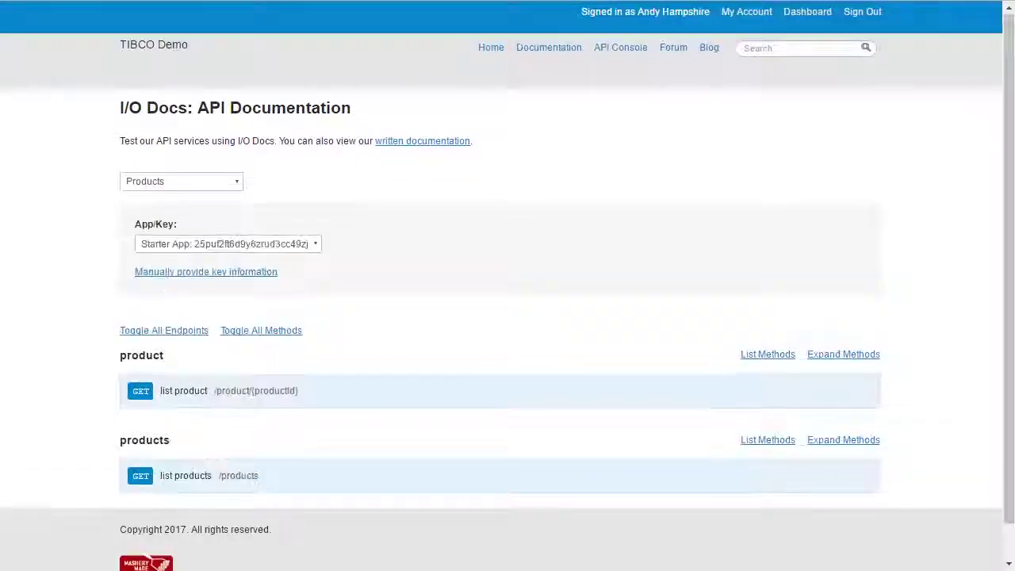
In the developer portal's I/O Docs, run the list products method on /products and review the response body
scroll(108, 401, "down", 1)
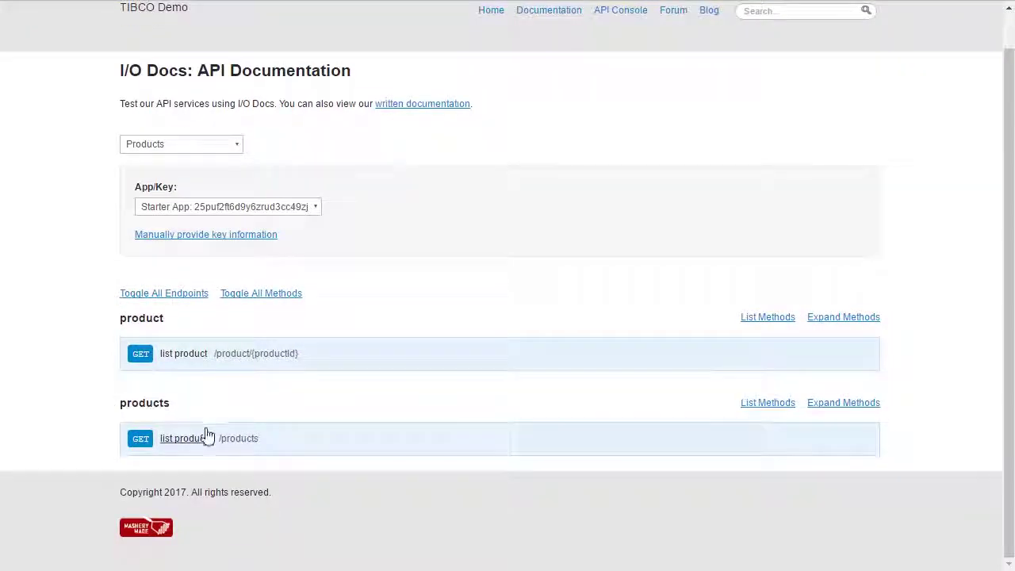
left_click(190, 438)
scroll(191, 443, "down", 3)
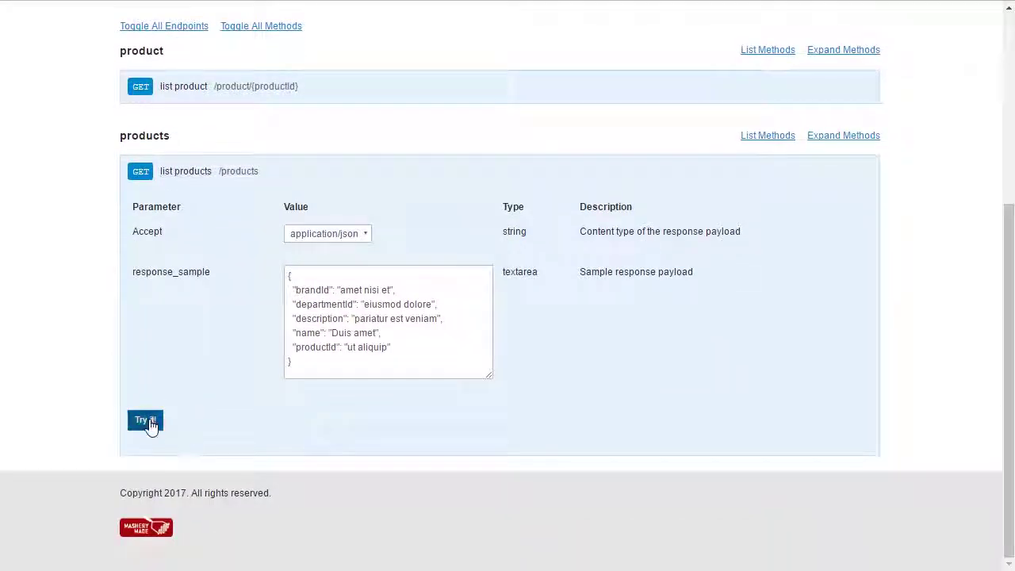
left_click(150, 425)
scroll(150, 426, "down", 4)
scroll(150, 425, "down", 5)
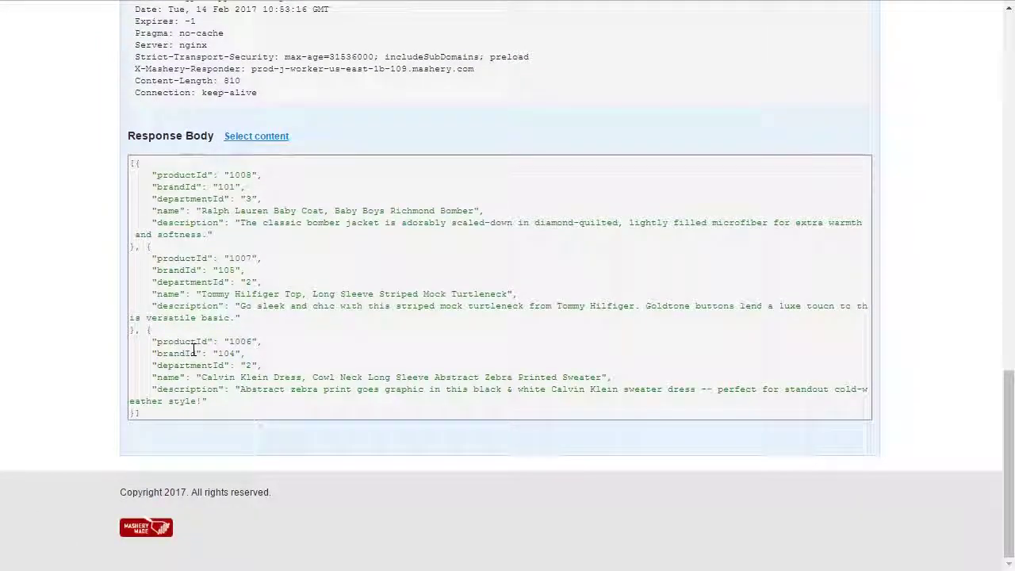
Run the list product method on /product/{productId} with productId 1001 and review the response
scroll(193, 350, "up", 7)
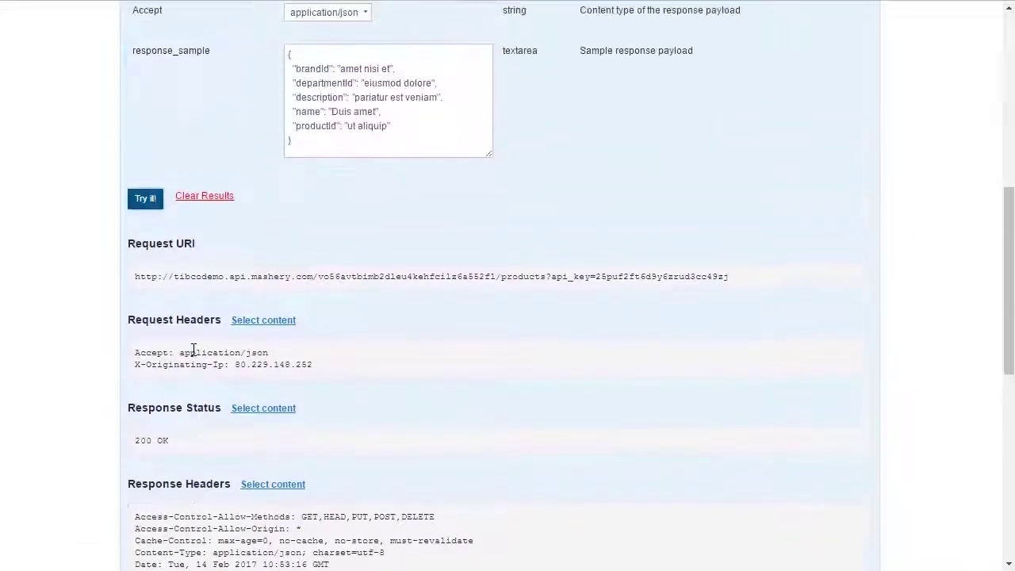
scroll(193, 351, "up", 7)
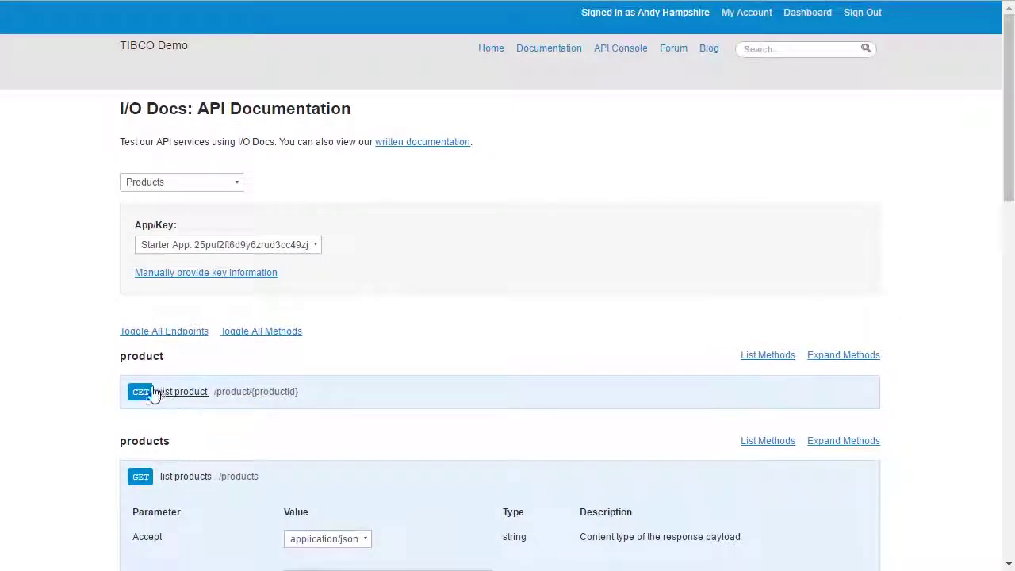
left_click(154, 394)
scroll(182, 396, "down", 2)
left_click(312, 348)
left_click(312, 347)
left_click(312, 360)
scroll(199, 518, "down", 2)
left_click(151, 371)
scroll(249, 465, "down", 5)
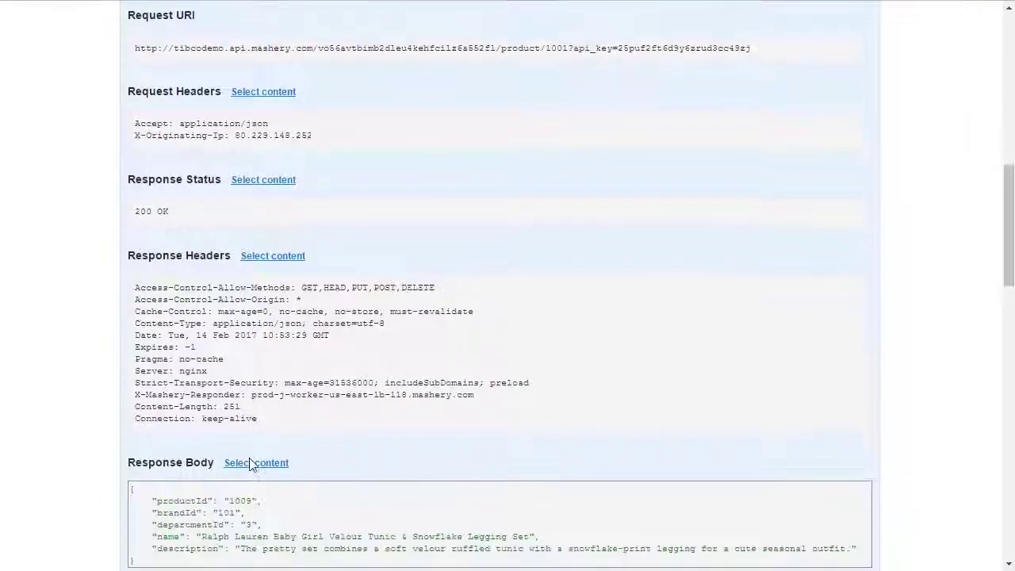
scroll(249, 464, "down", 2)
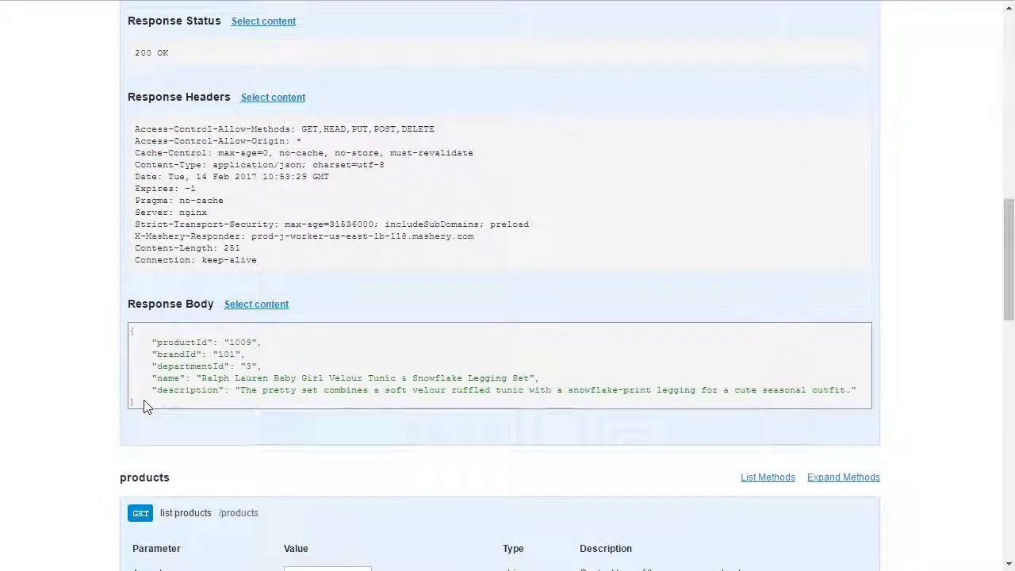
scroll(145, 406, "up", 4)
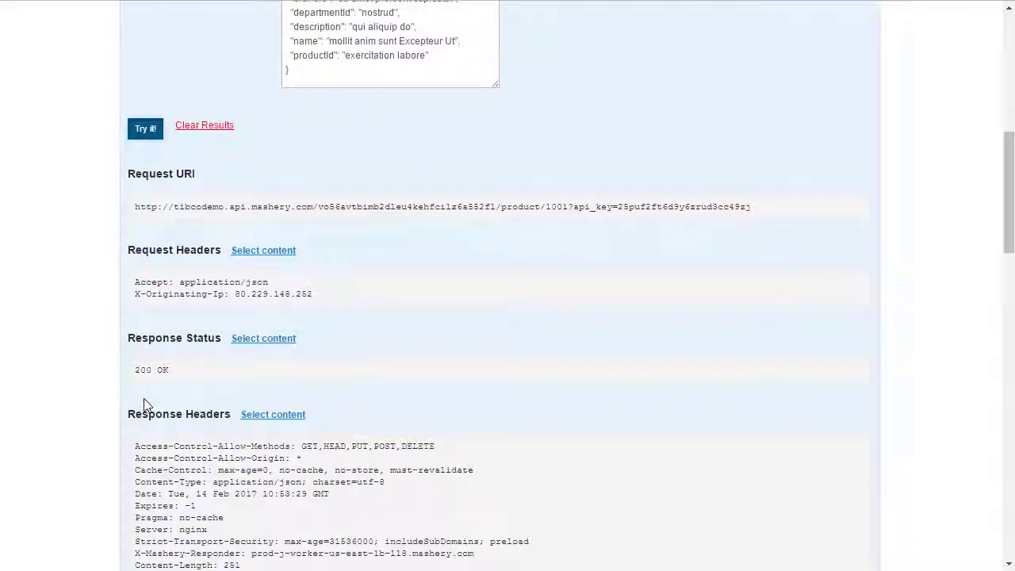